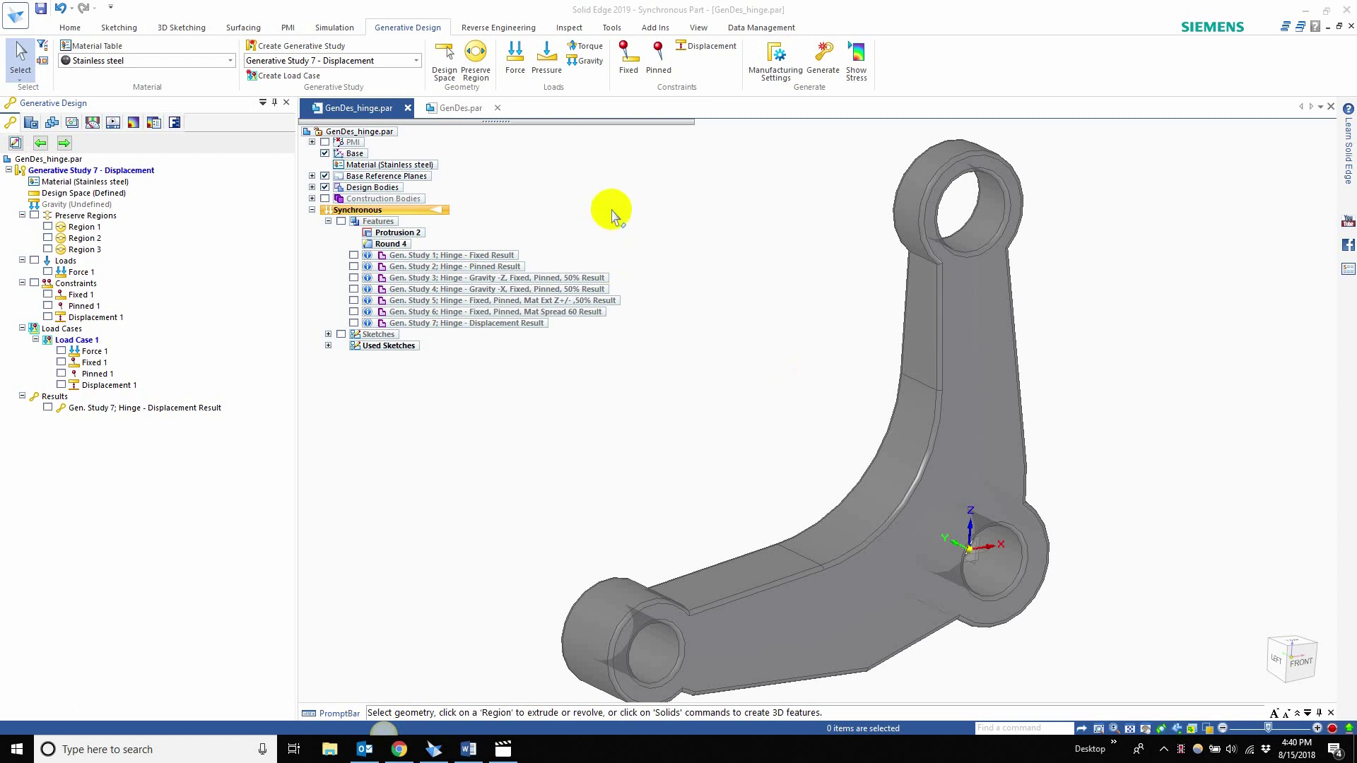
- Select the design space of Generative Study 7 - Displacement to highlight the hinge body
click(88, 193)
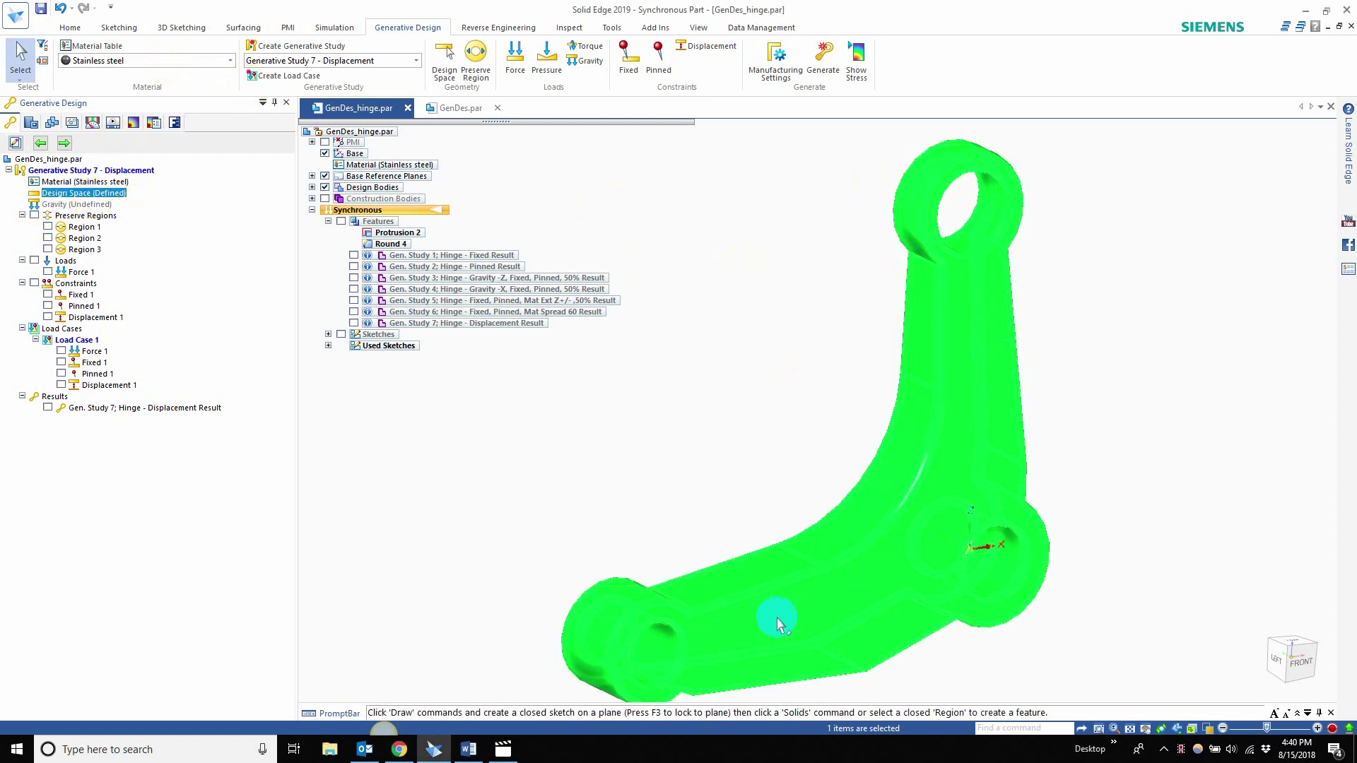
click(547, 456)
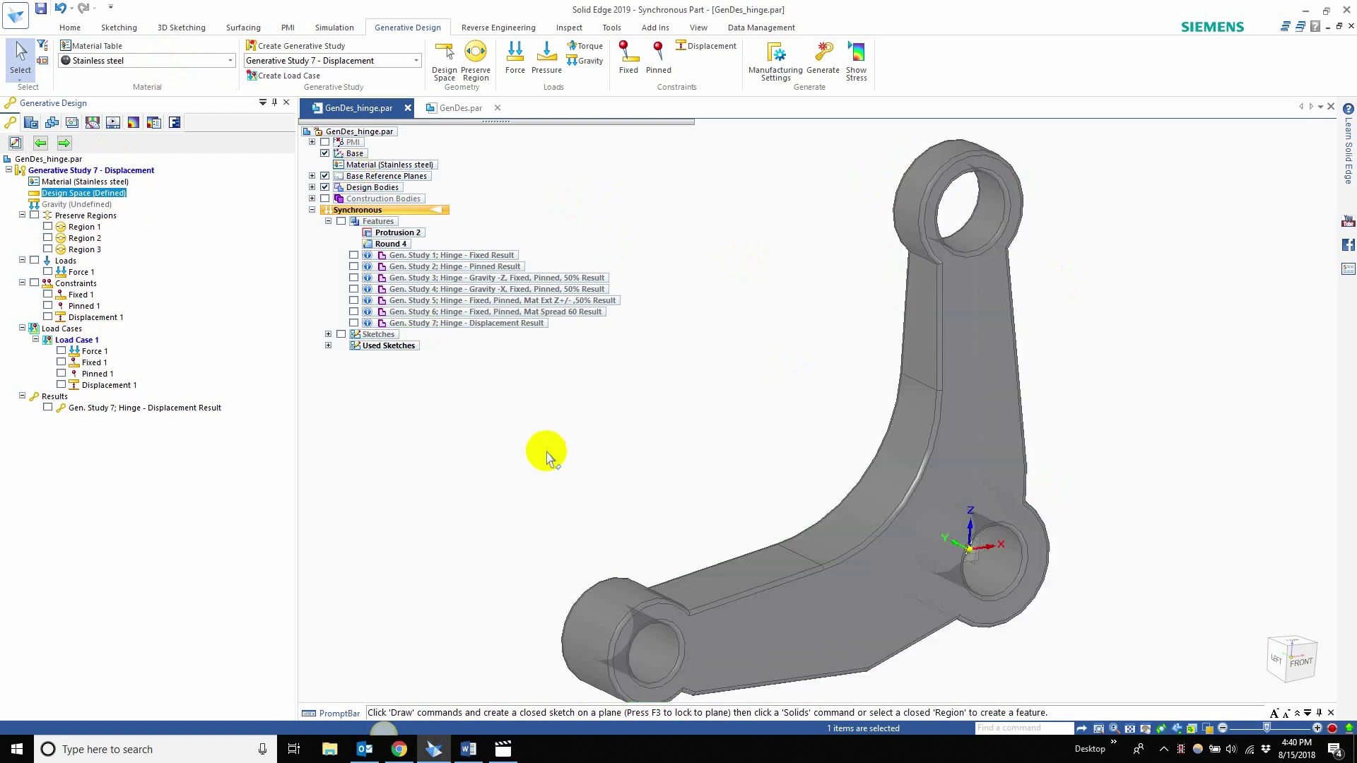
click(34, 215)
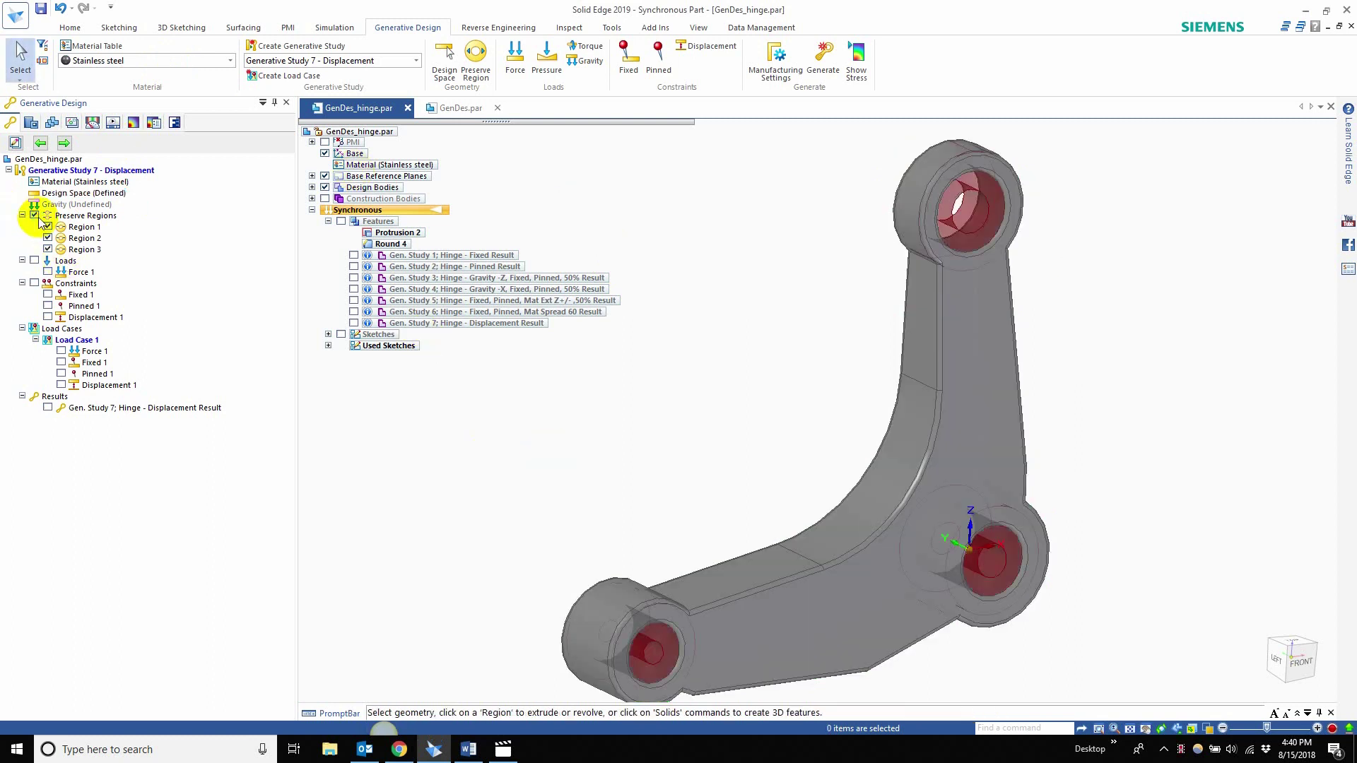
click(83, 227)
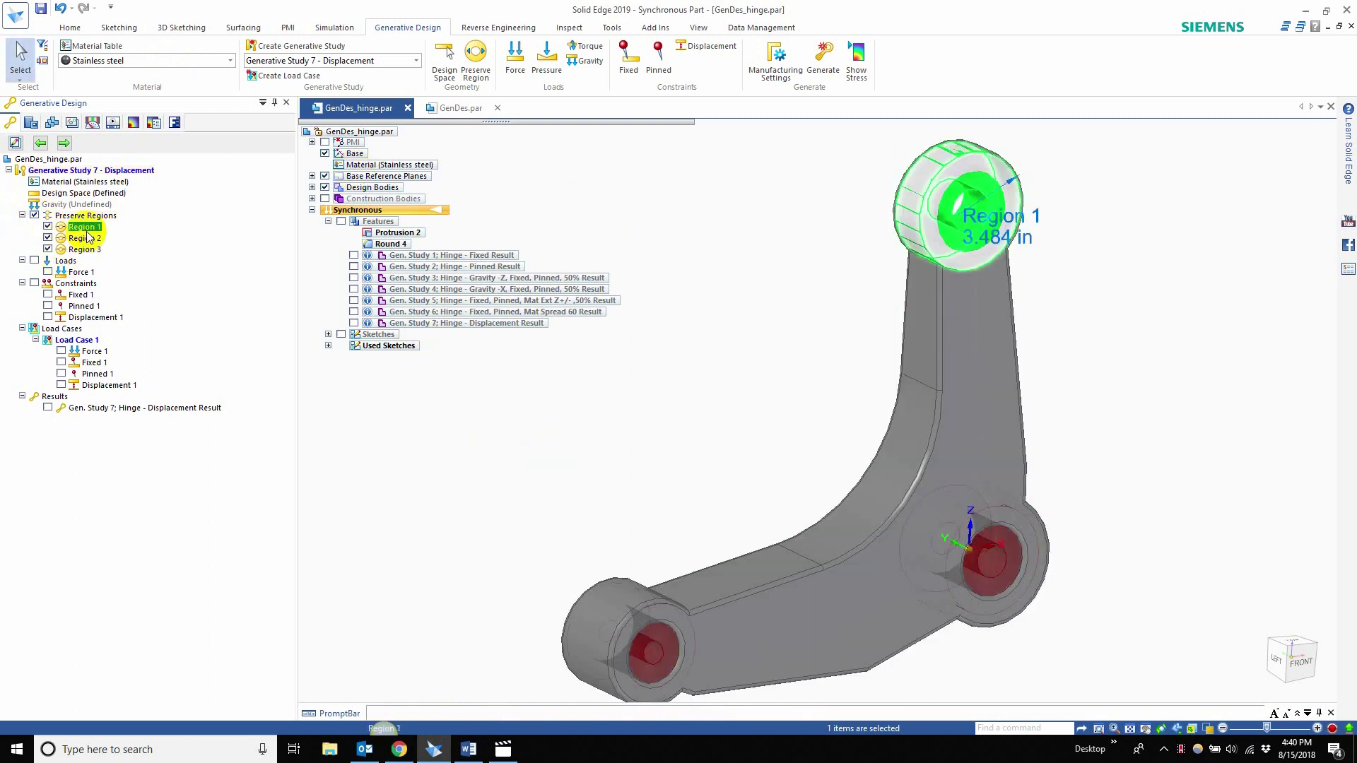
click(81, 215)
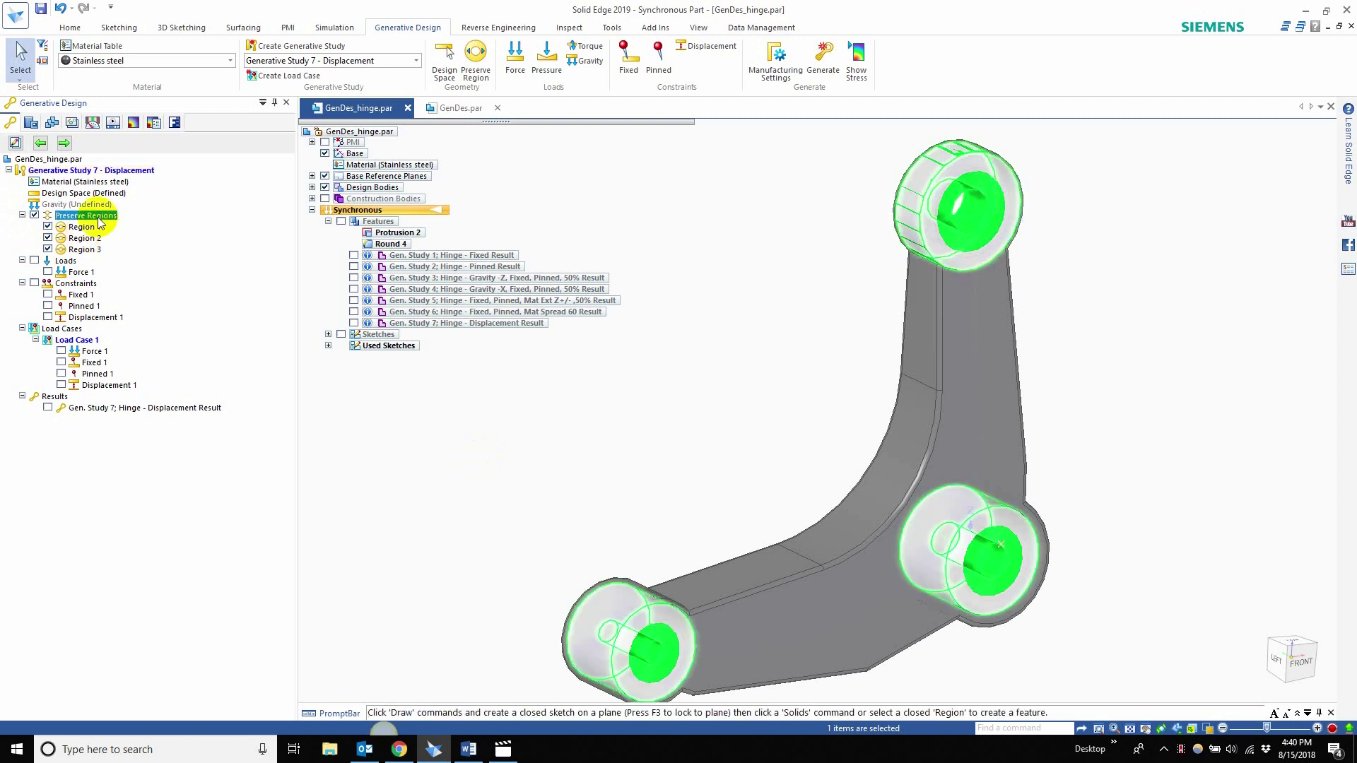
click(491, 428)
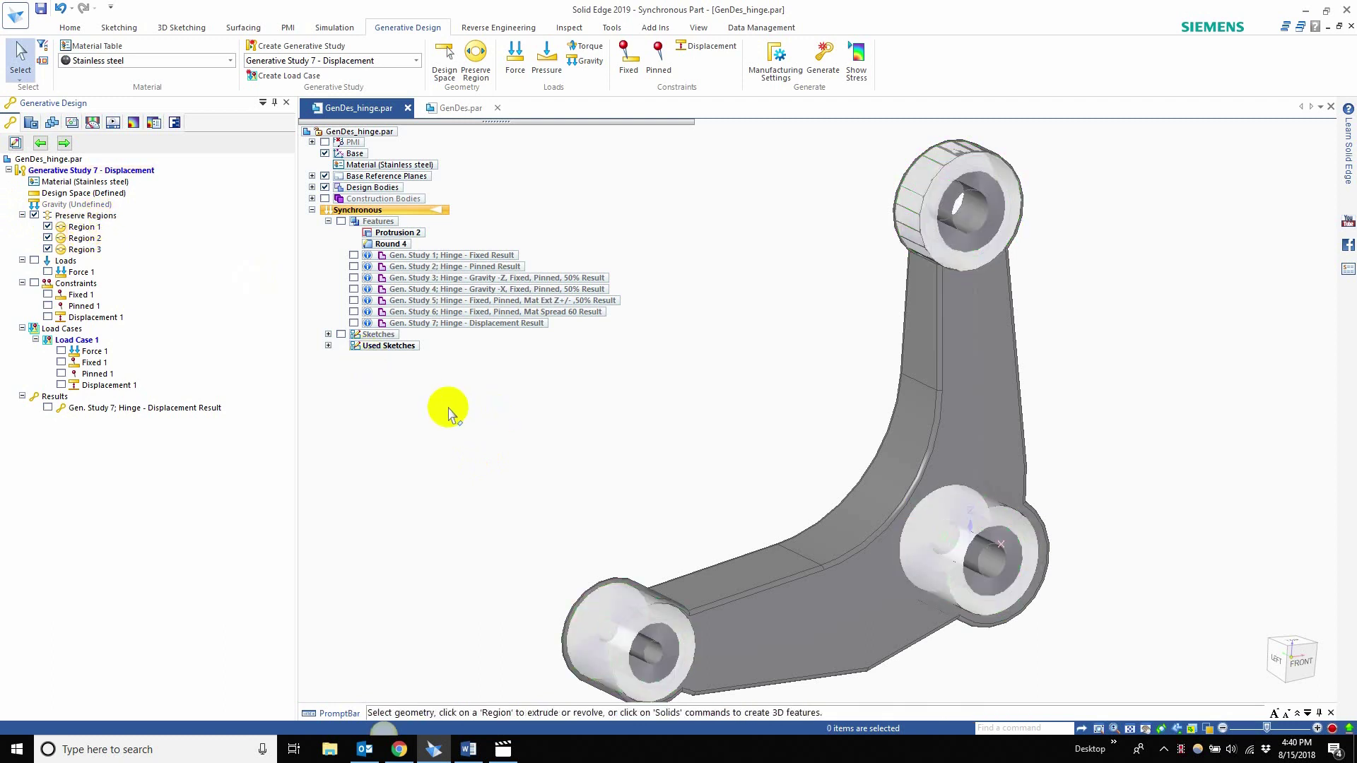
click(35, 216)
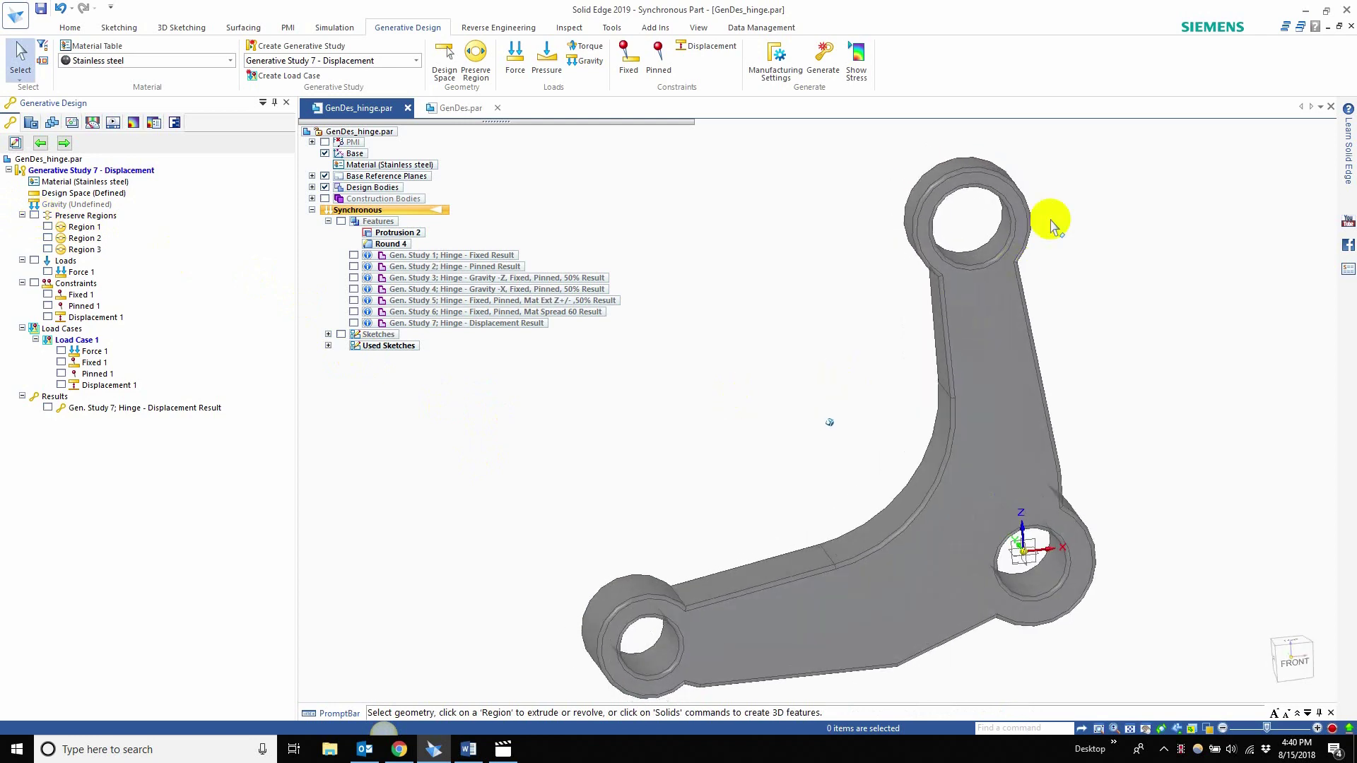
- Show the load arrows on the hinge and select Force 1 to review its value
click(34, 260)
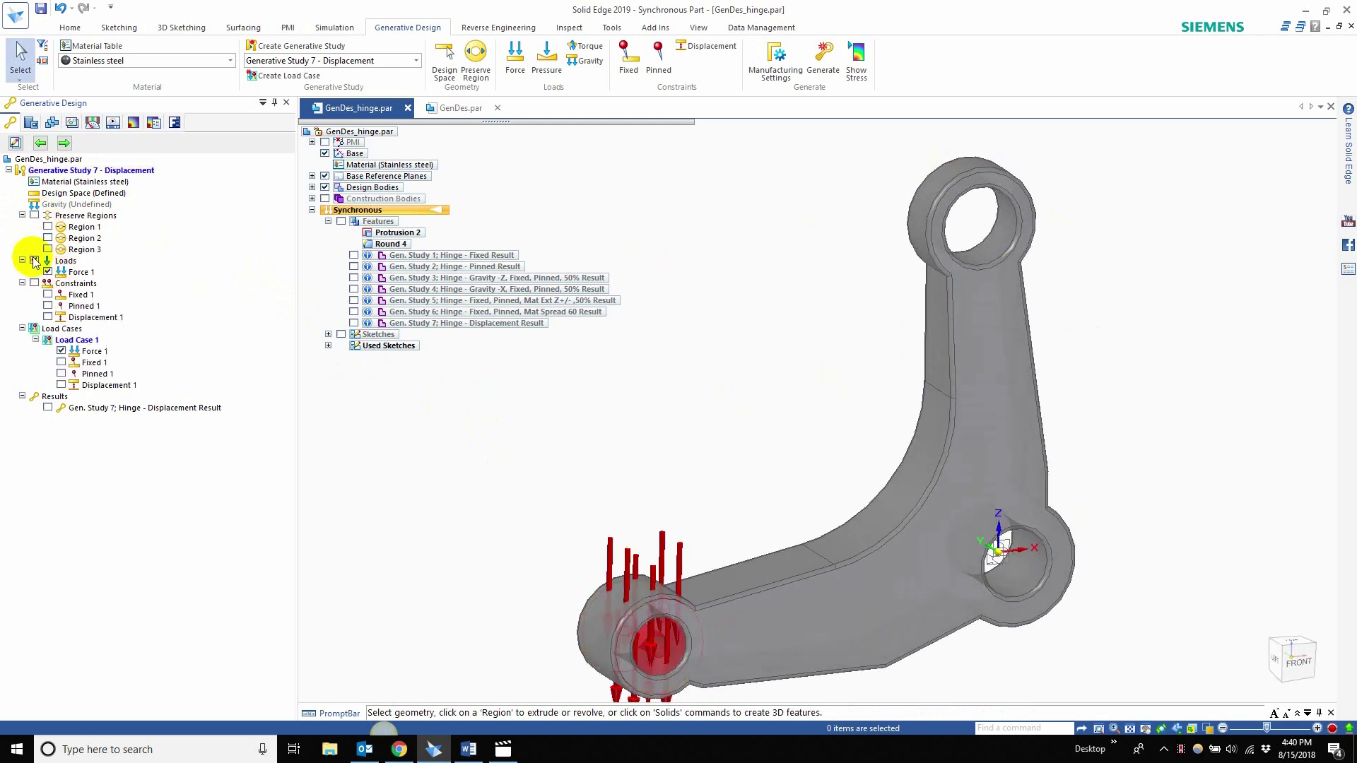
click(76, 272)
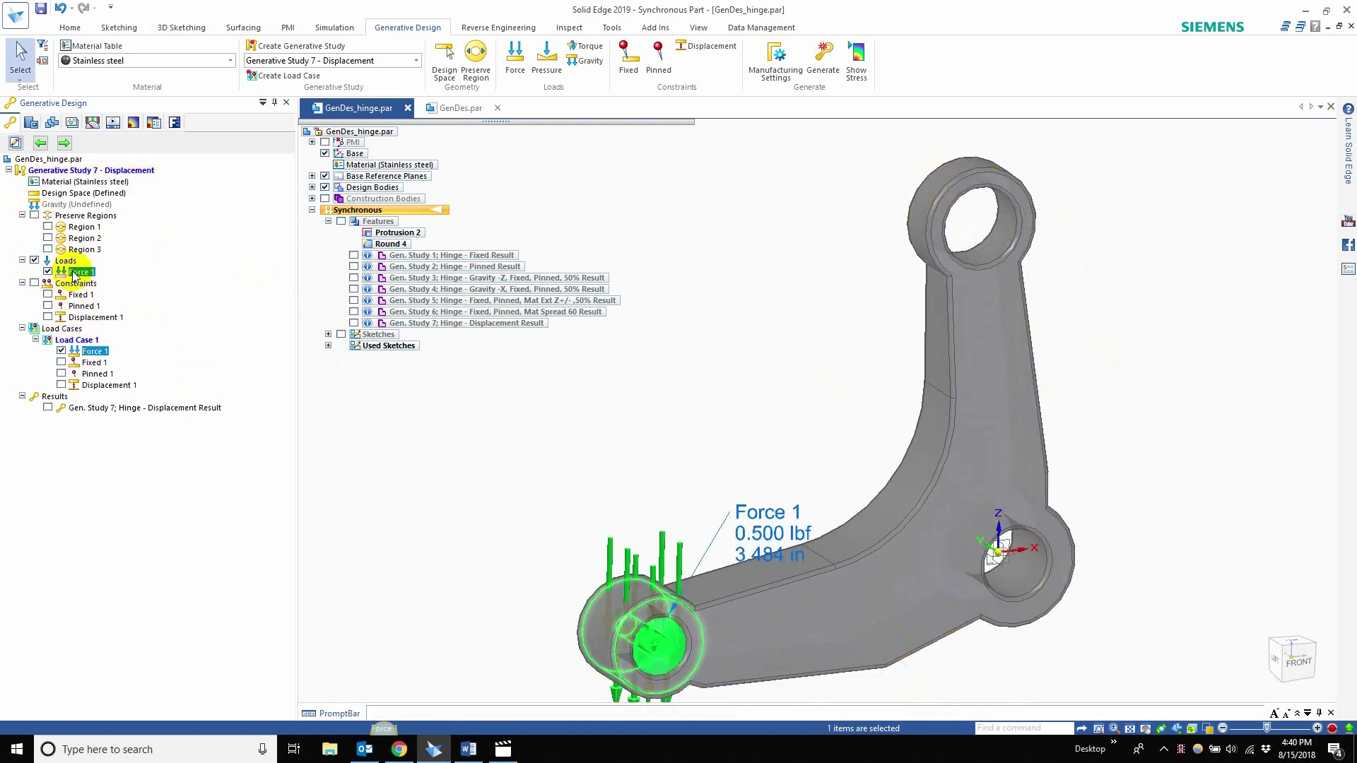
click(470, 540)
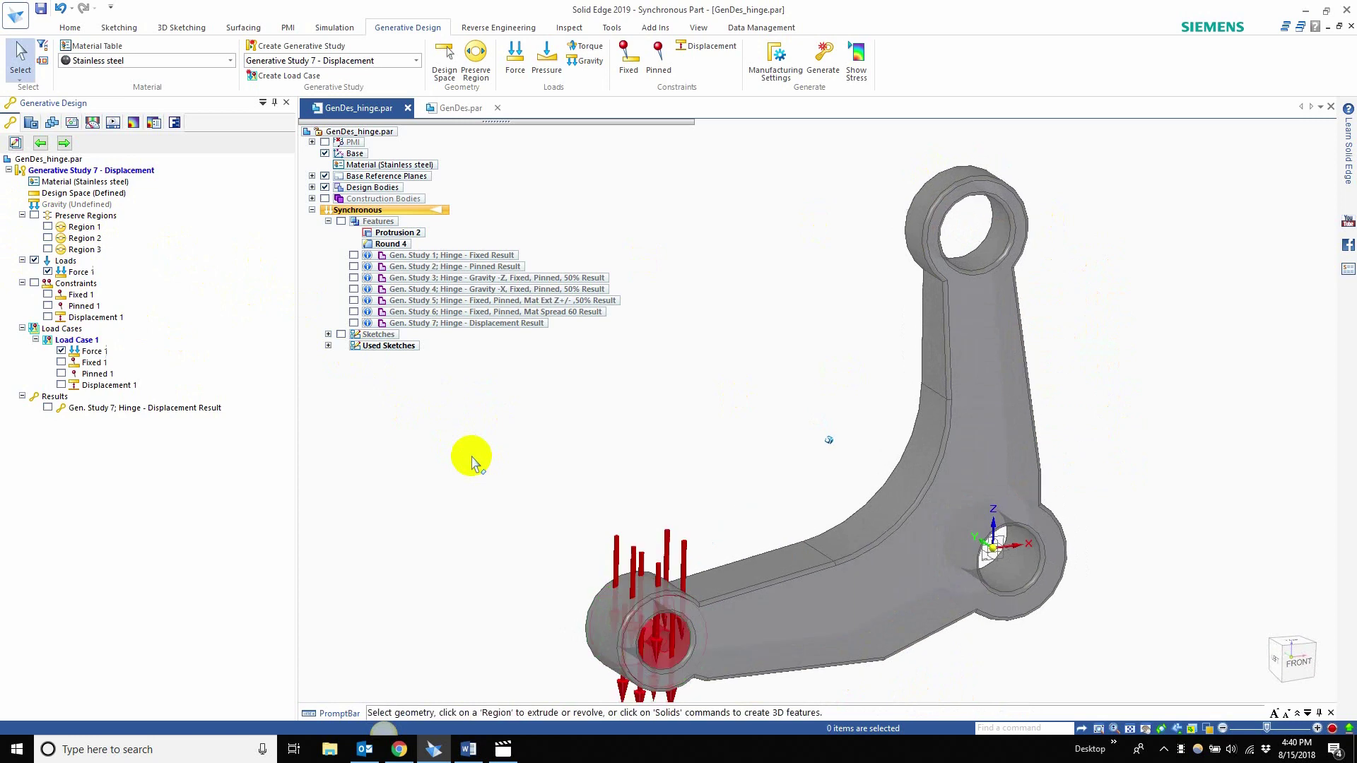
click(77, 273)
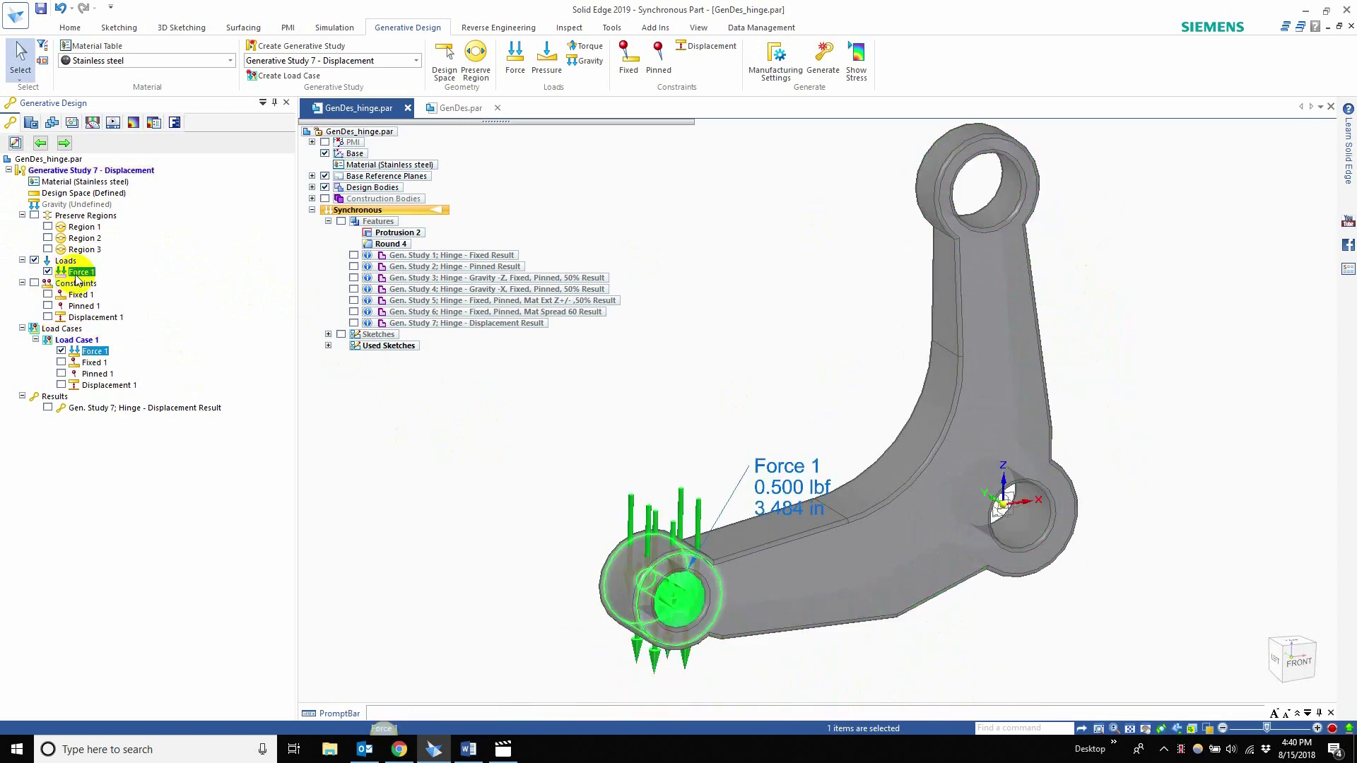
- Display the constraints on the model with Displacement 1 hidden
click(33, 283)
click(34, 283)
click(34, 284)
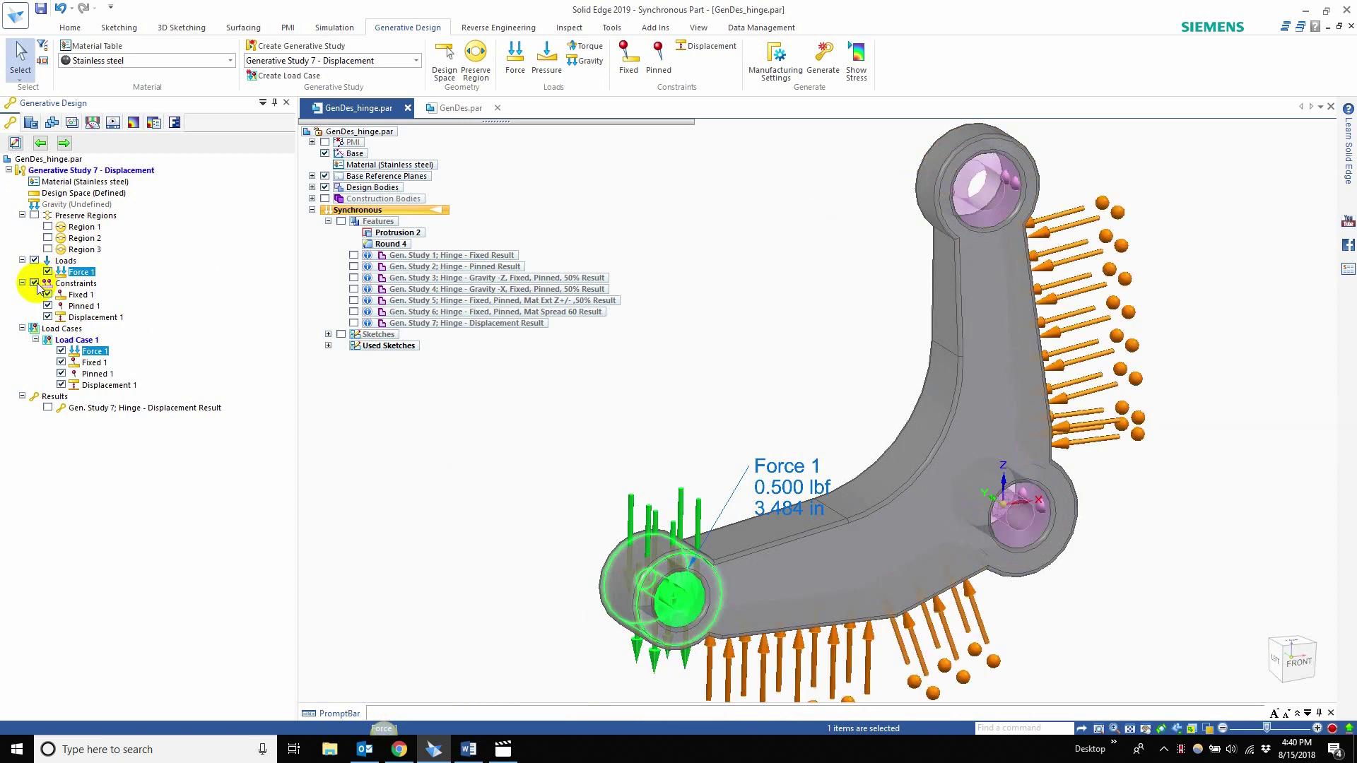
click(48, 317)
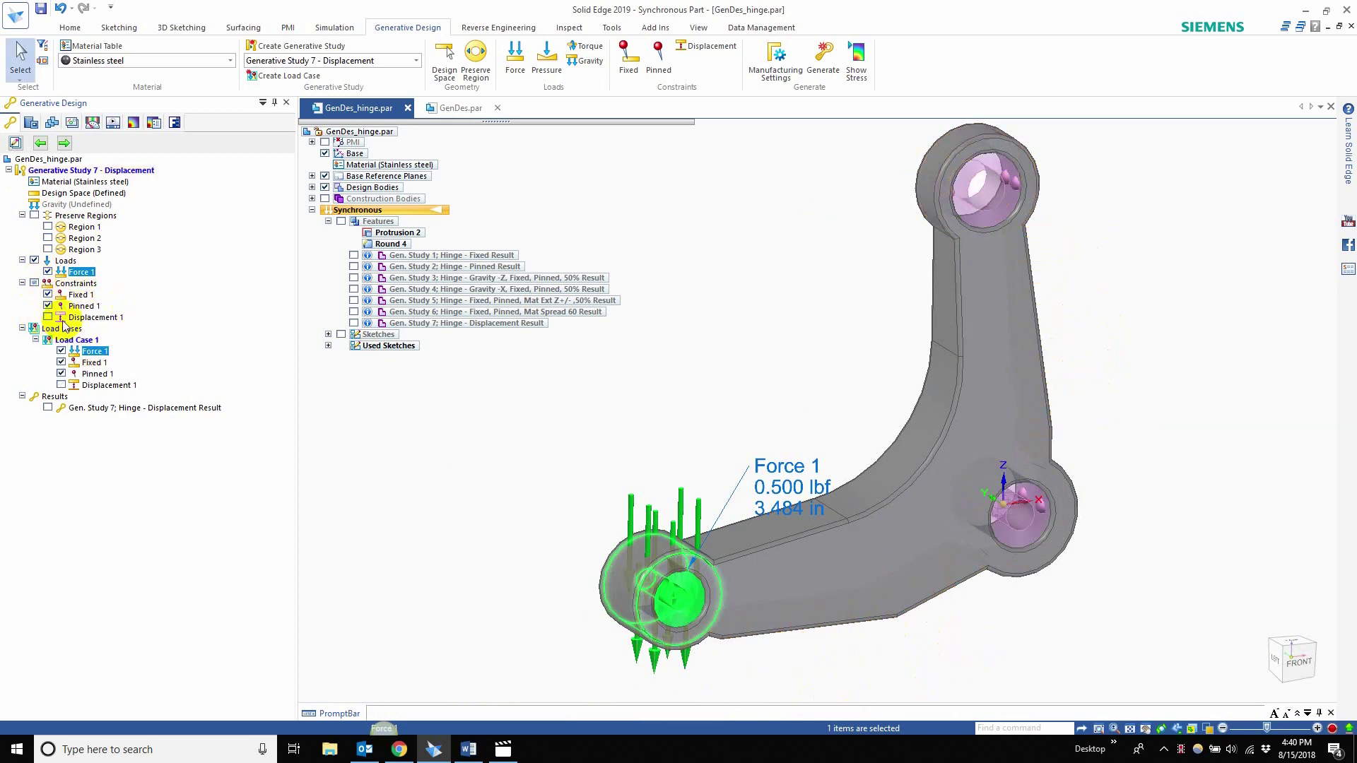
- Review the Fixed 1 and Pinned 1 constraints, then open Fixed 1 for editing
click(81, 295)
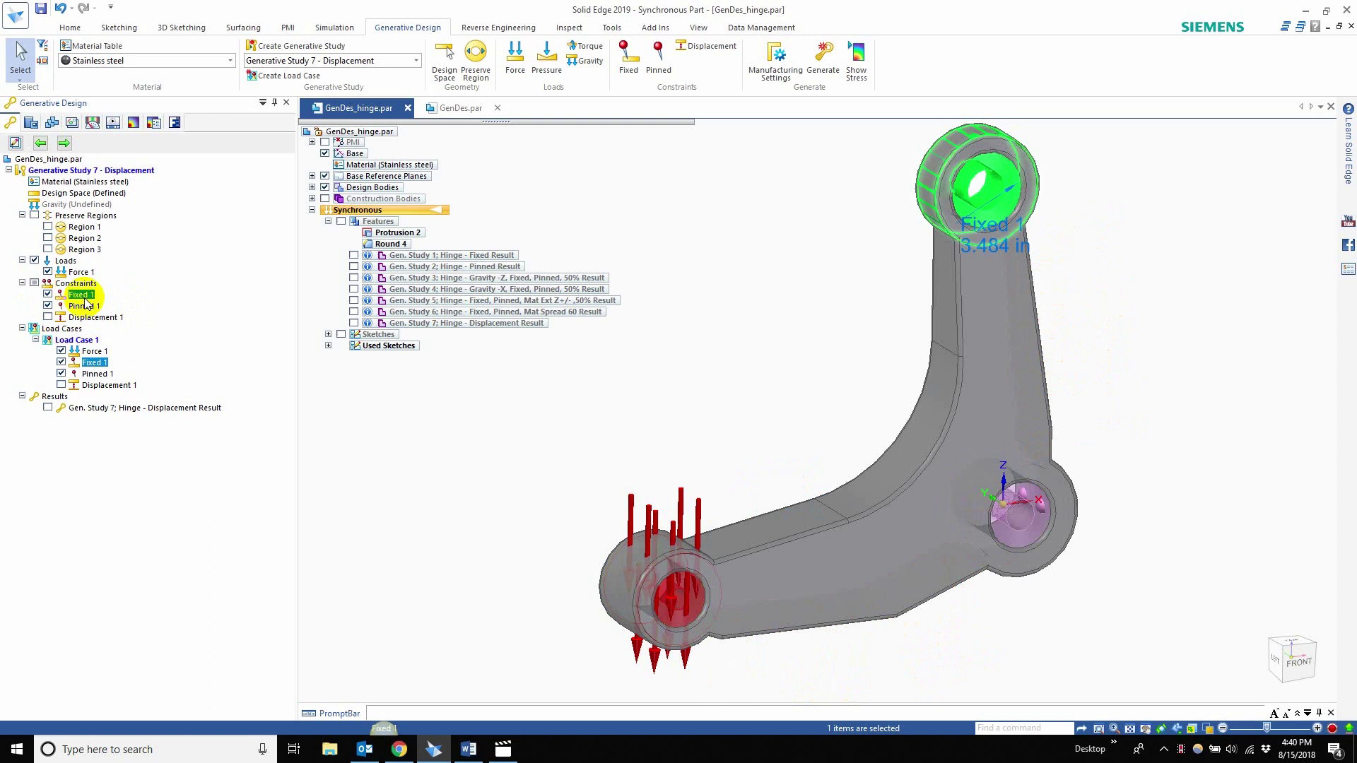
click(84, 305)
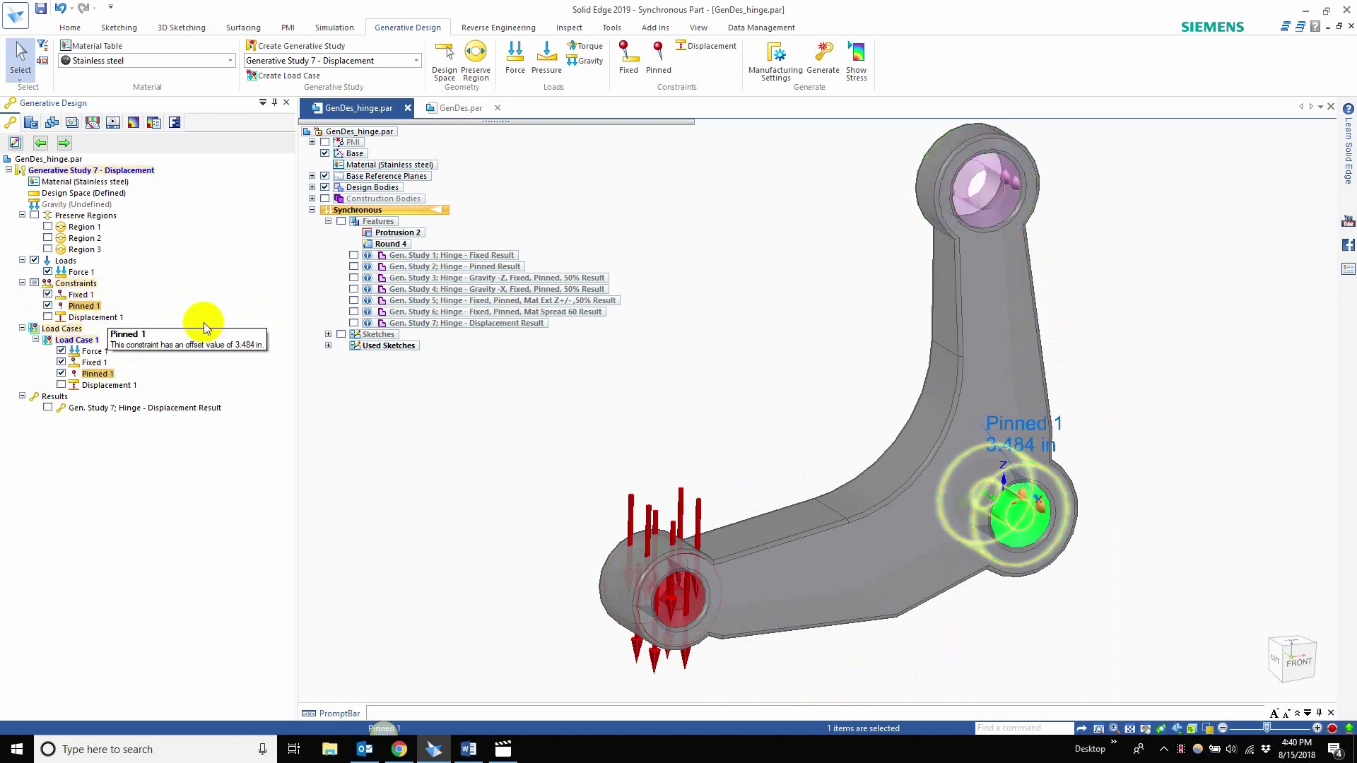
click(86, 308)
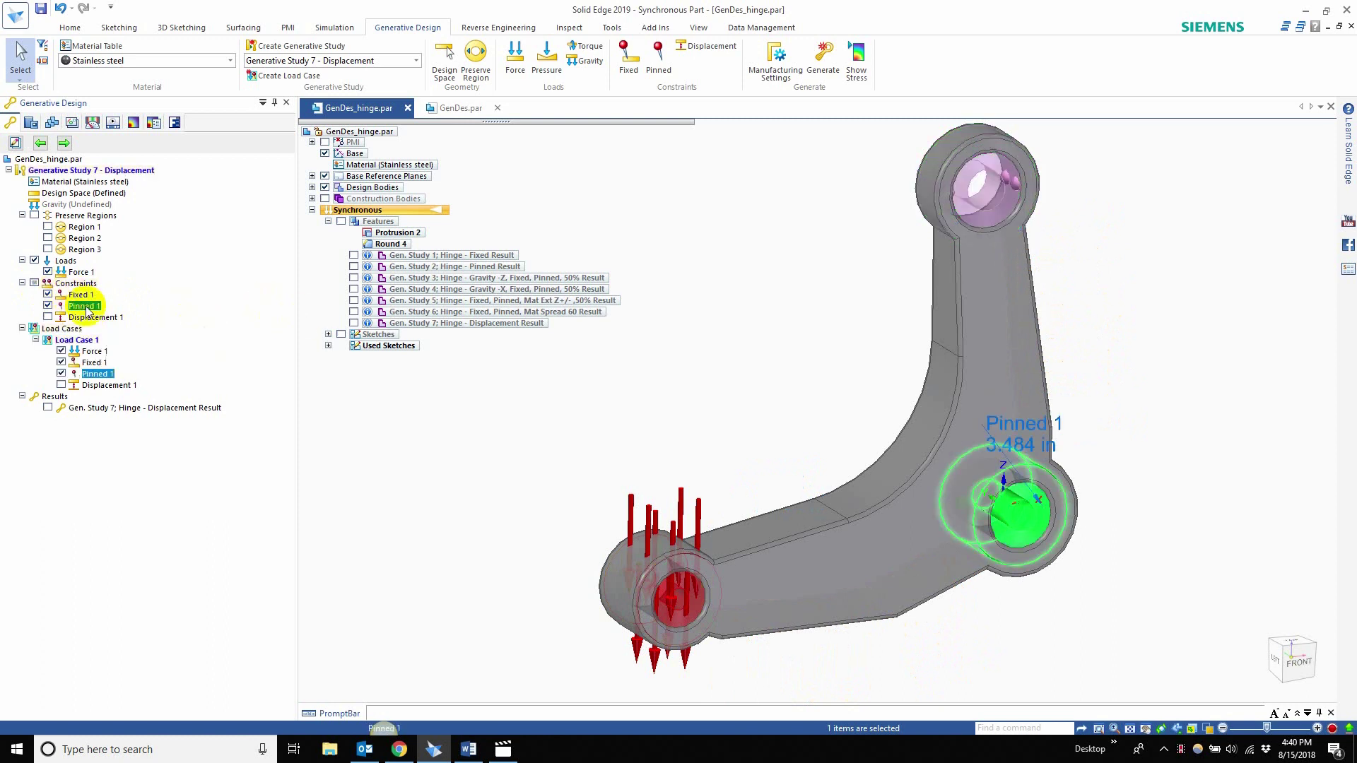
click(543, 413)
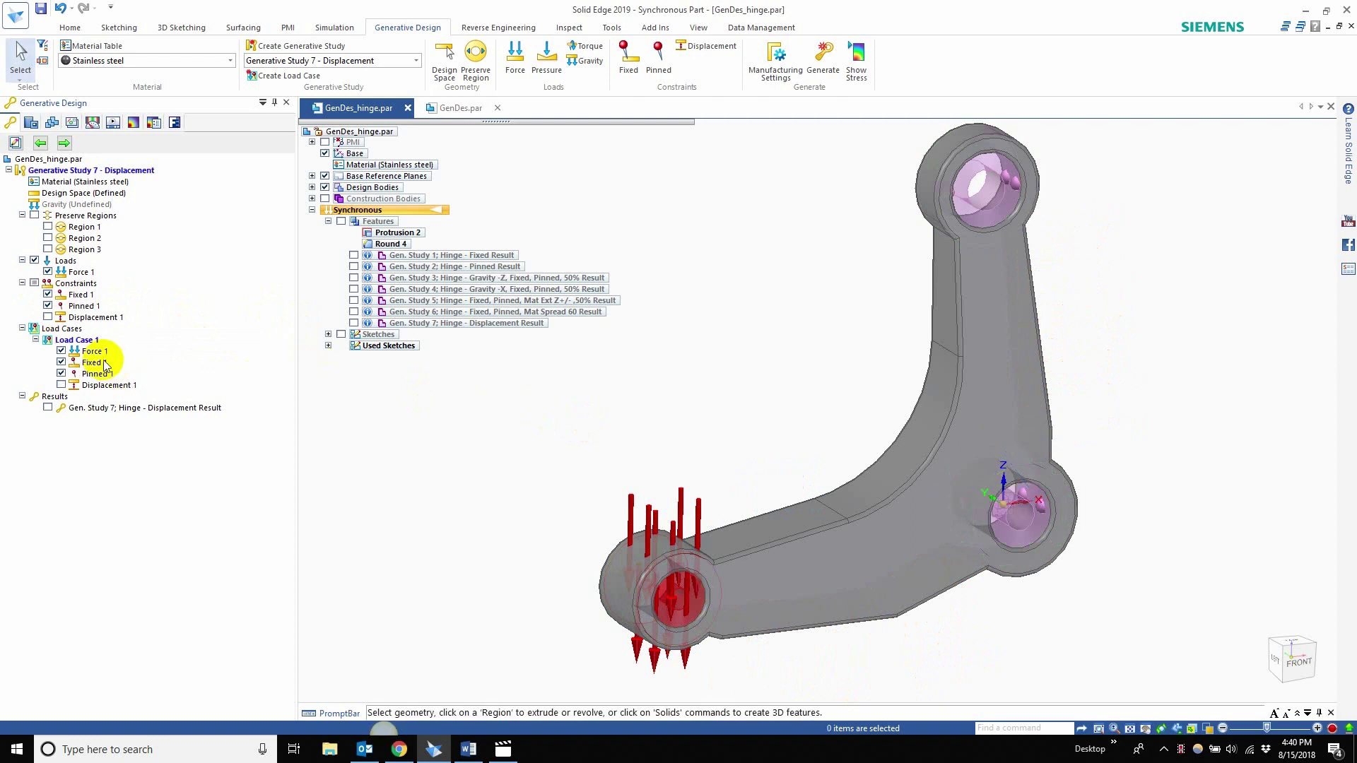
click(86, 295)
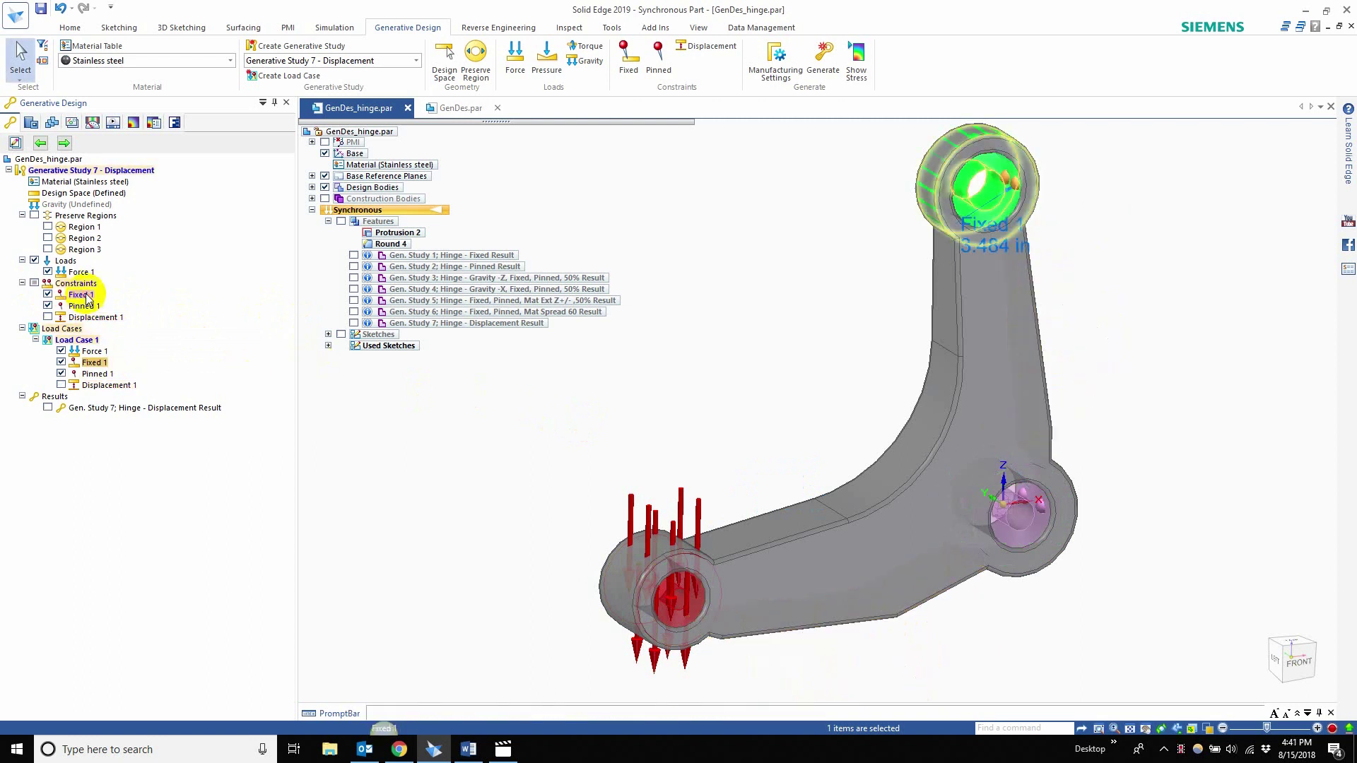
double_click(86, 297)
- Colour the Fixed 1 constraint blue, enlarge its graphic symbols, and accept it
click(800, 223)
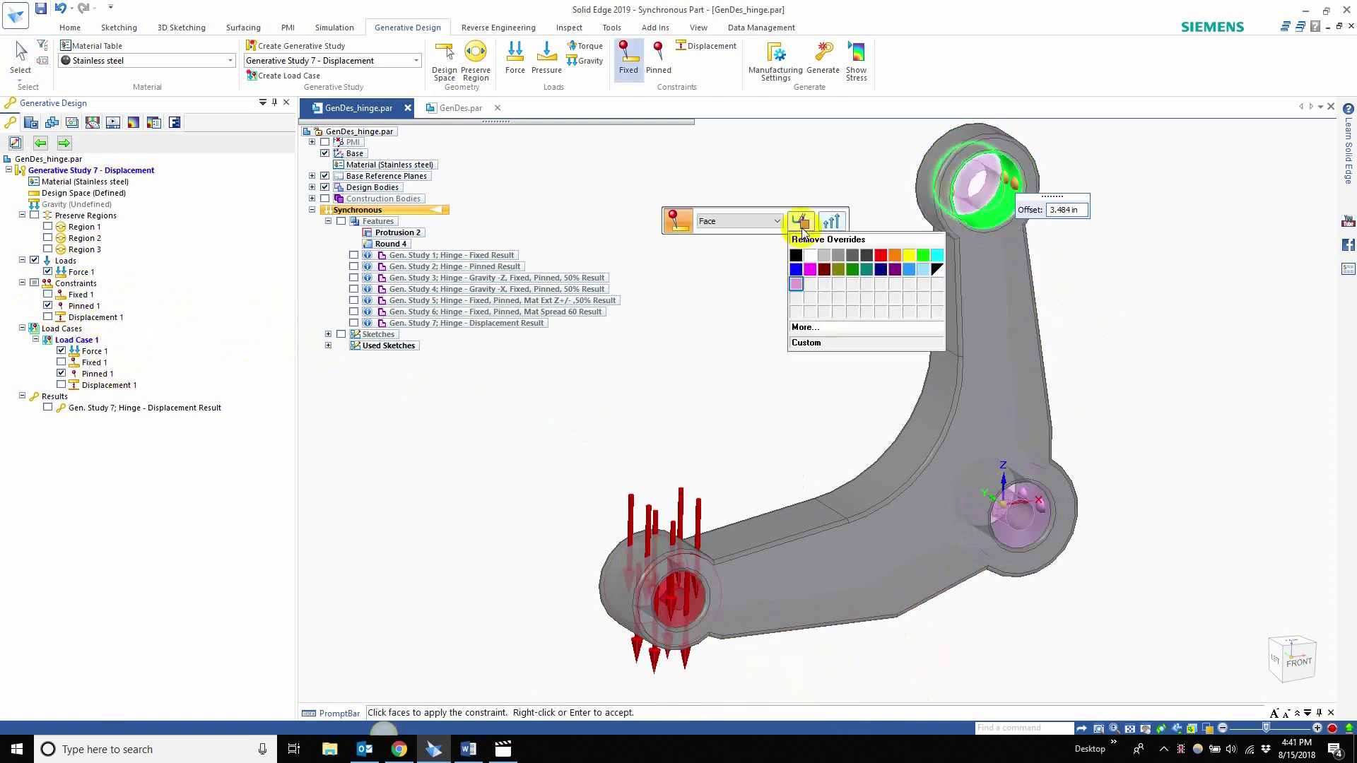
click(795, 269)
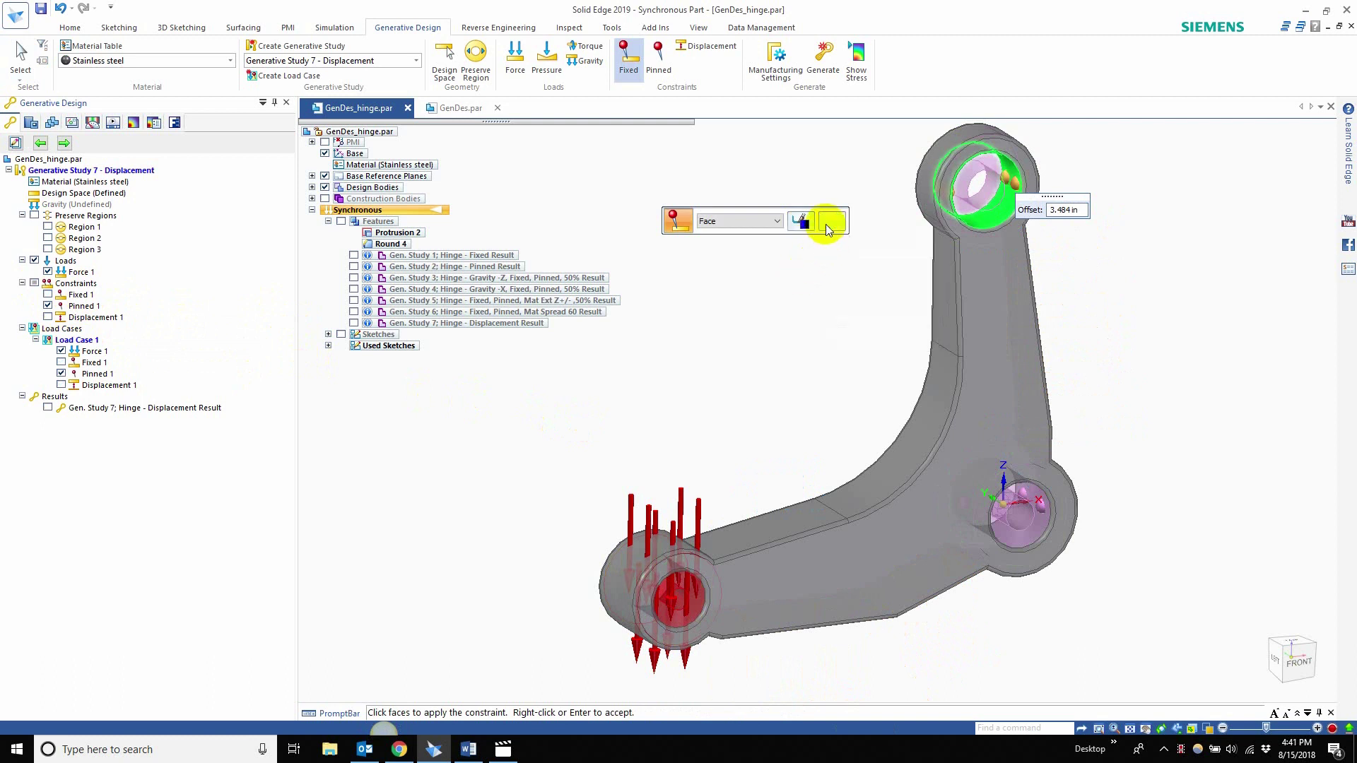
click(828, 225)
drag(749, 195, 761, 195)
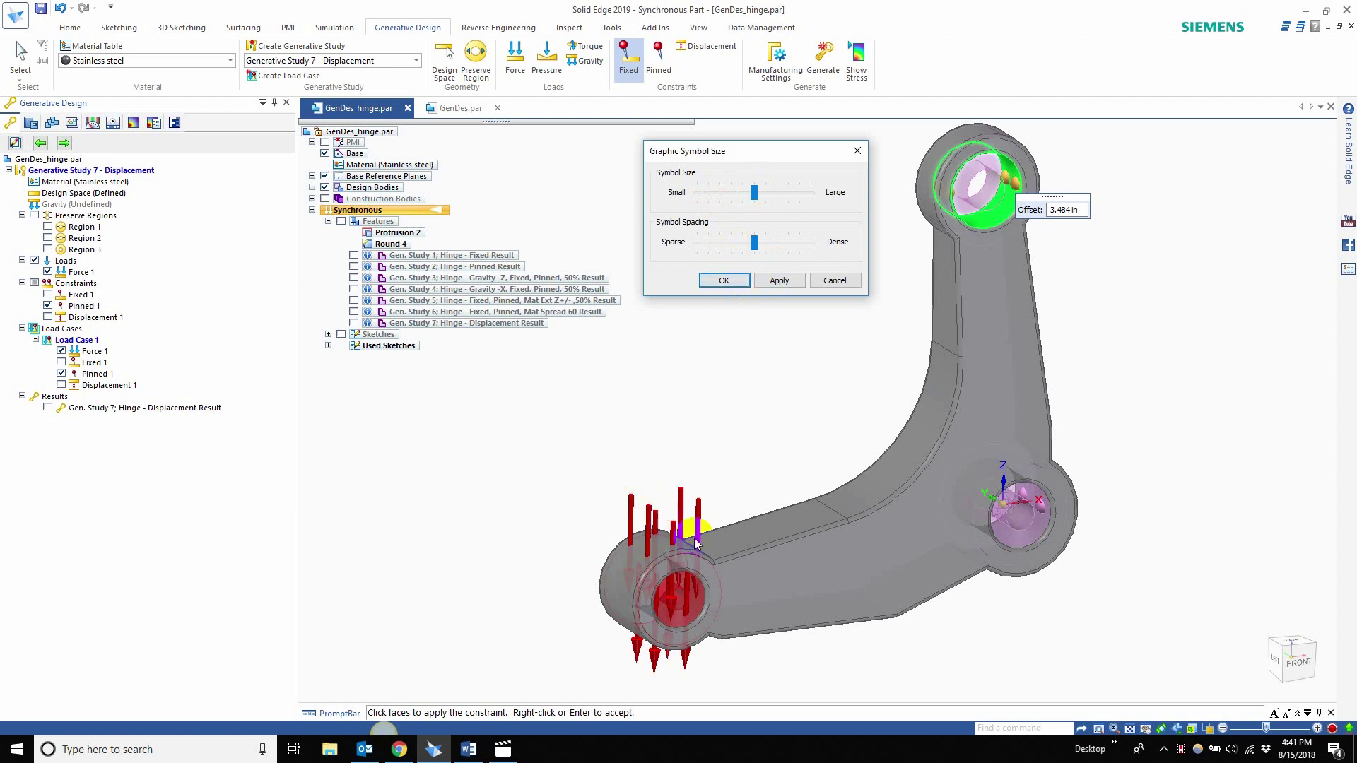
click(724, 280)
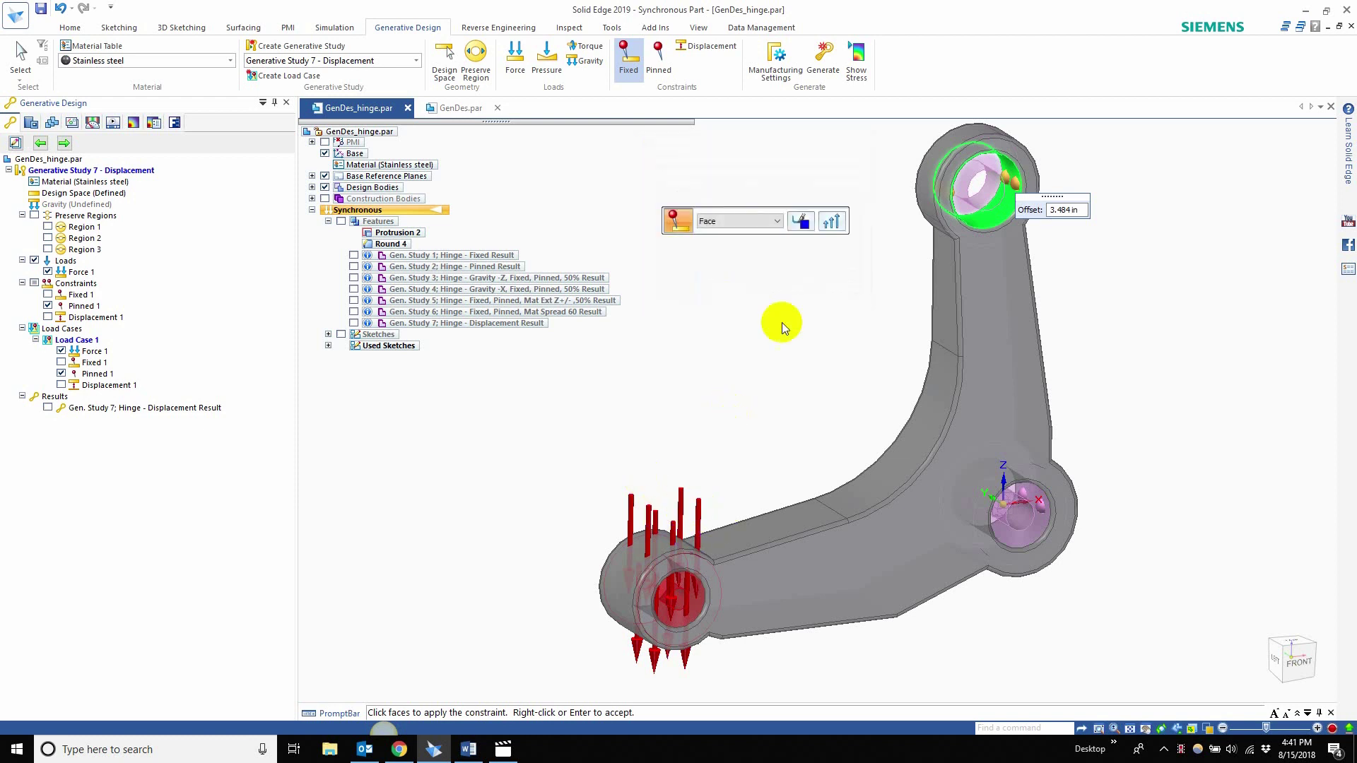
right_click(783, 276)
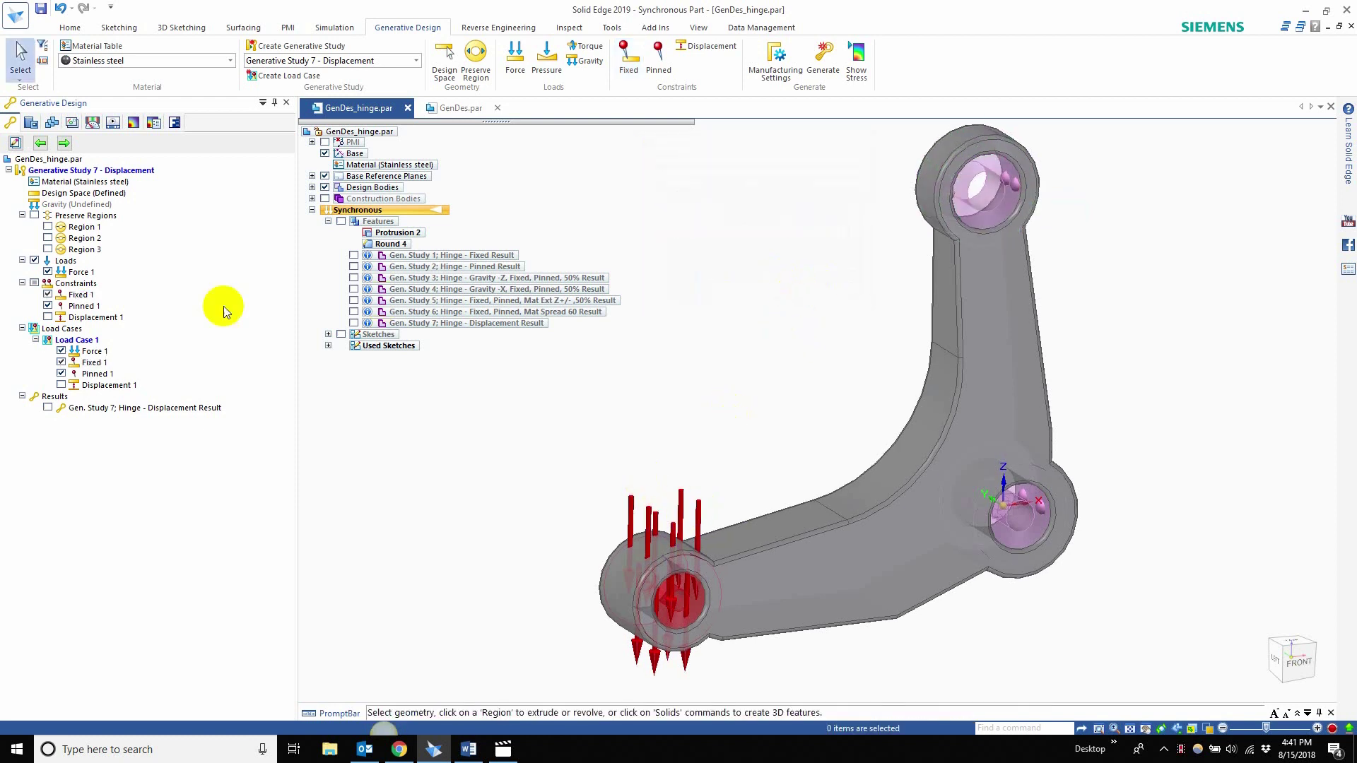
- Reopen Fixed 1, reapply the blue colour, and accept the constraint
click(81, 294)
click(801, 221)
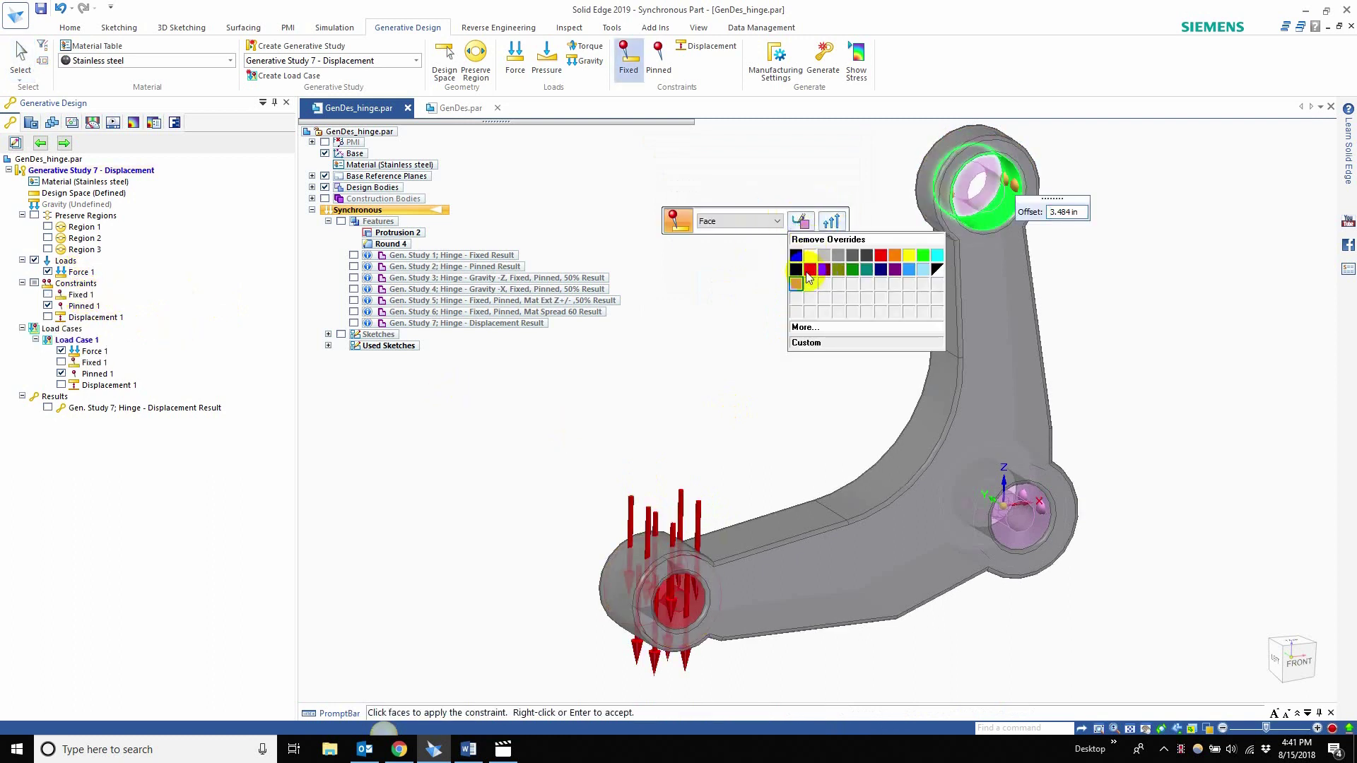
click(791, 269)
right_click(803, 267)
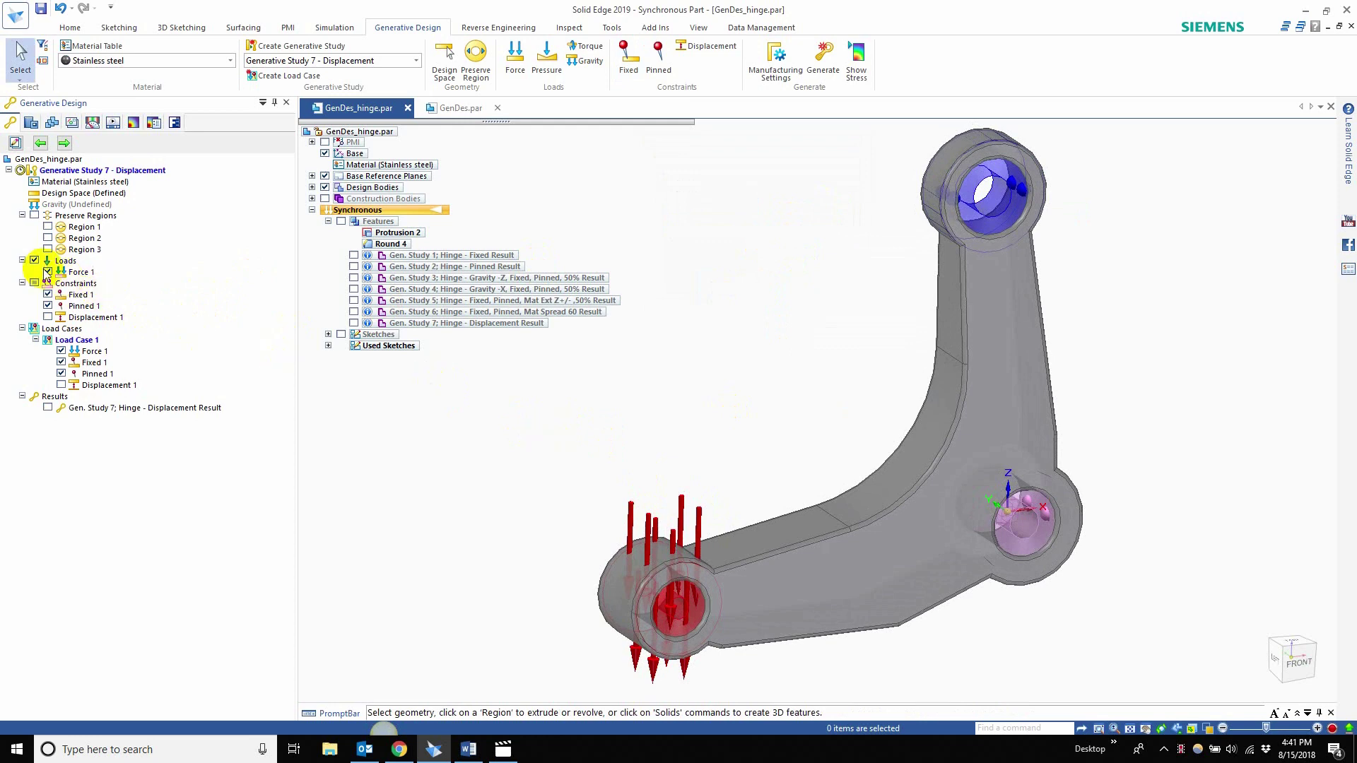
- Apply Displacement 1 of 0.039 in, Normal to Face, on the hinge's two flat outer faces
click(47, 316)
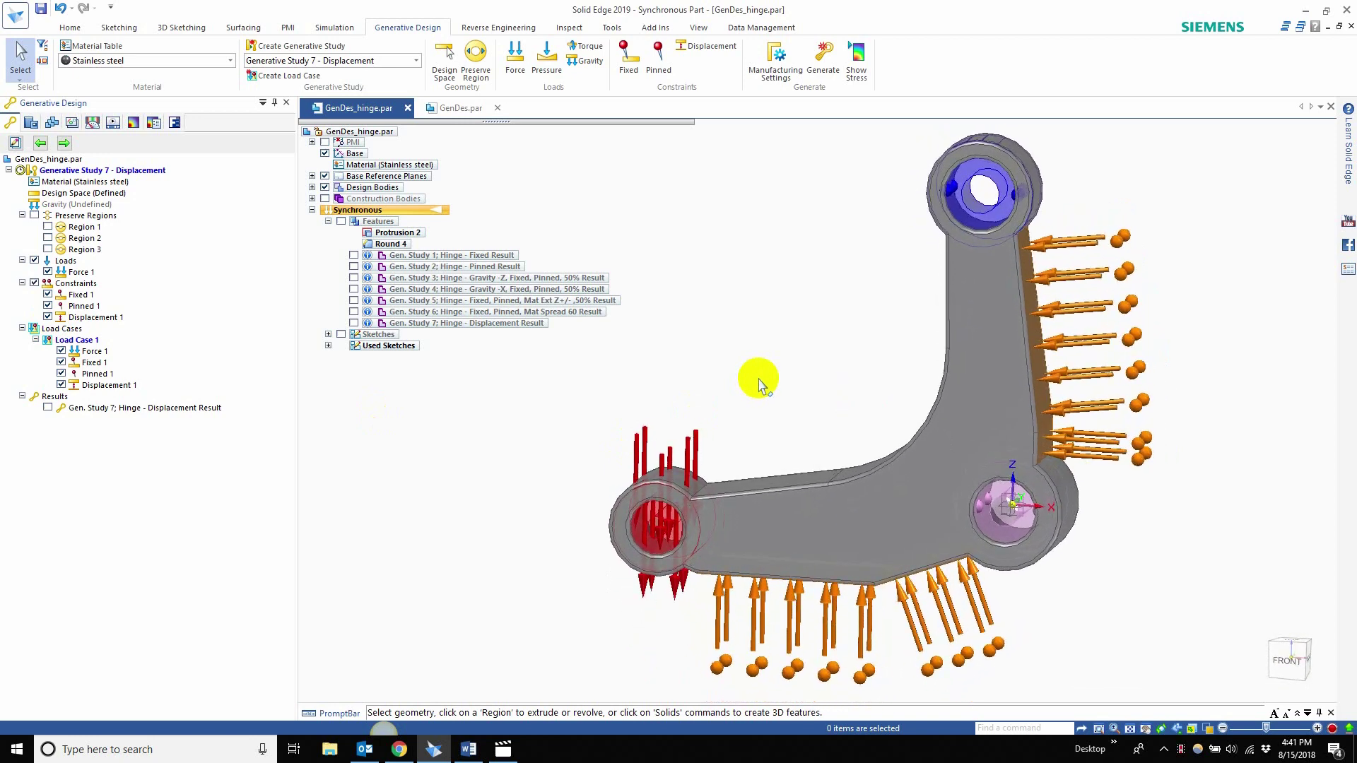
click(103, 317)
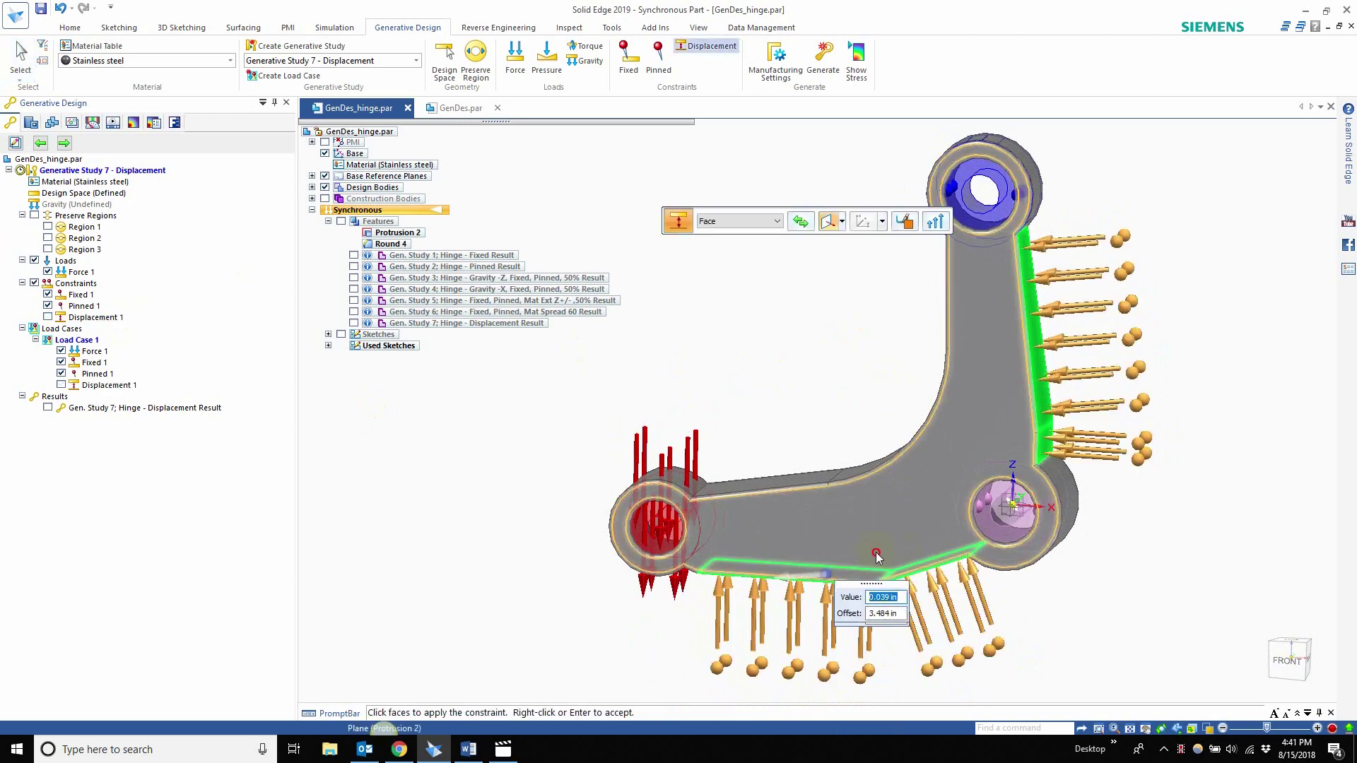
drag(881, 593, 829, 292)
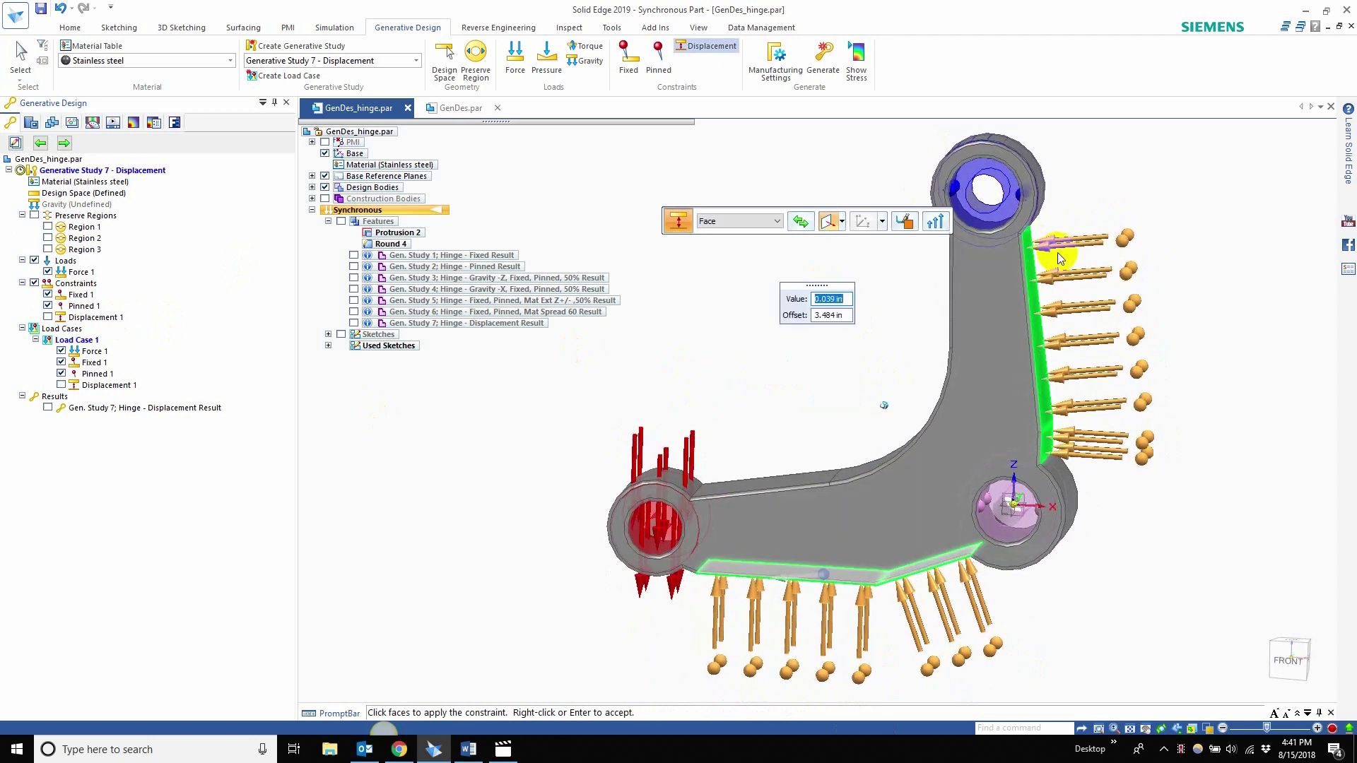
middle_drag(1109, 542, 1027, 579)
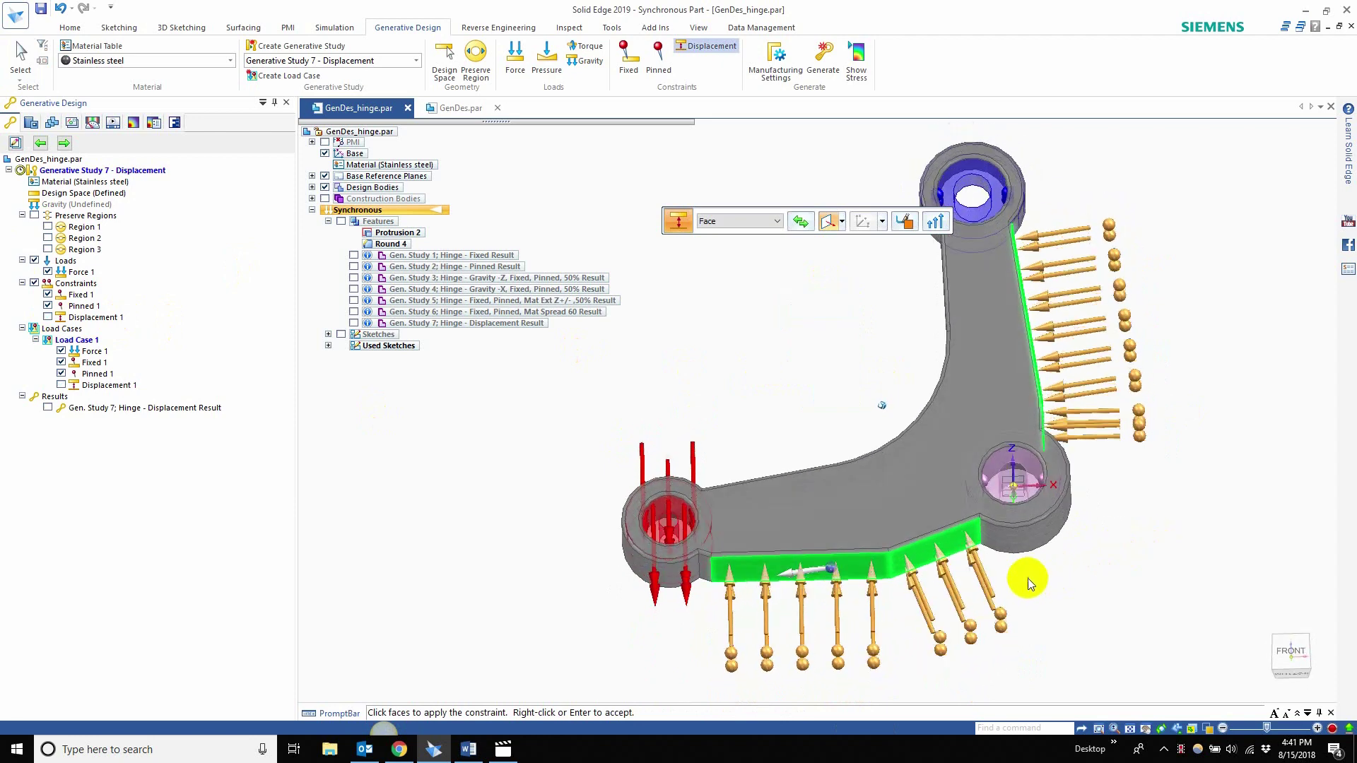
click(884, 593)
middle_drag(794, 607, 913, 539)
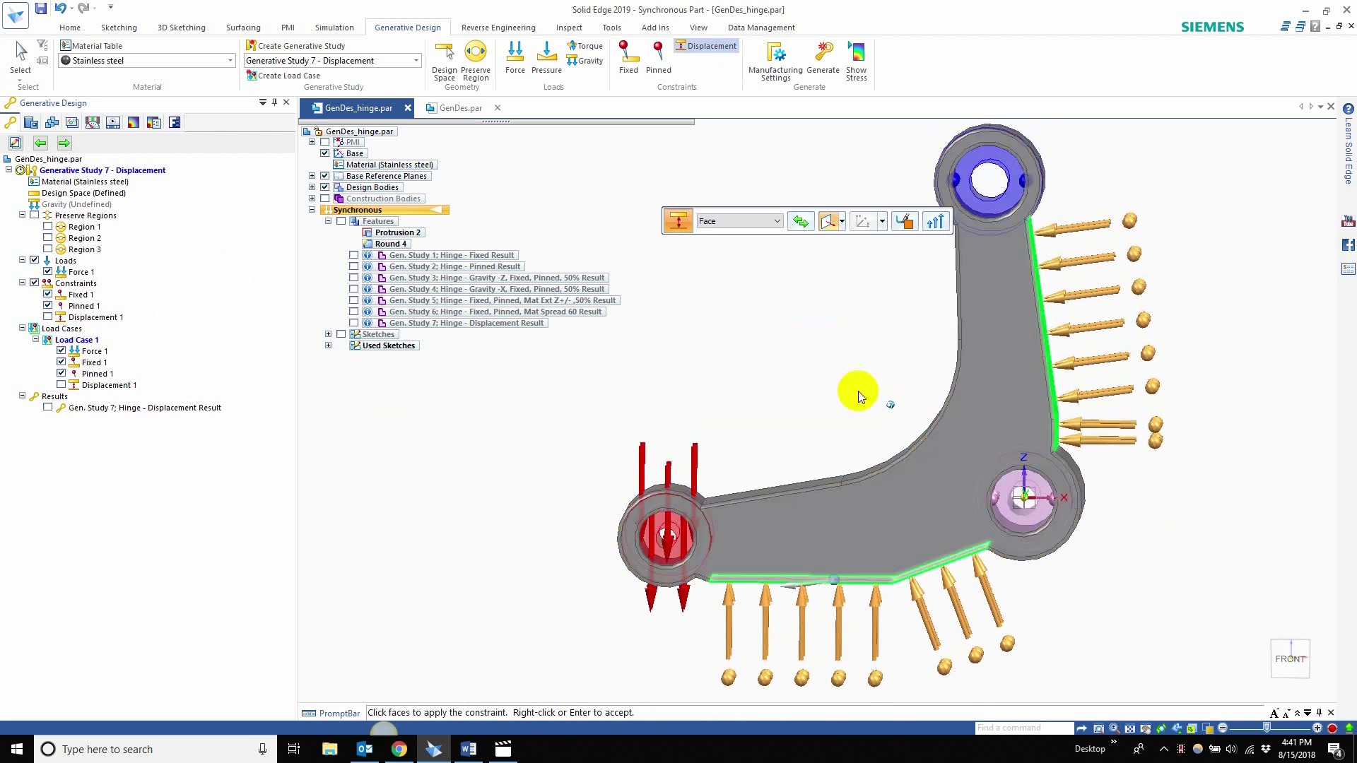
click(842, 221)
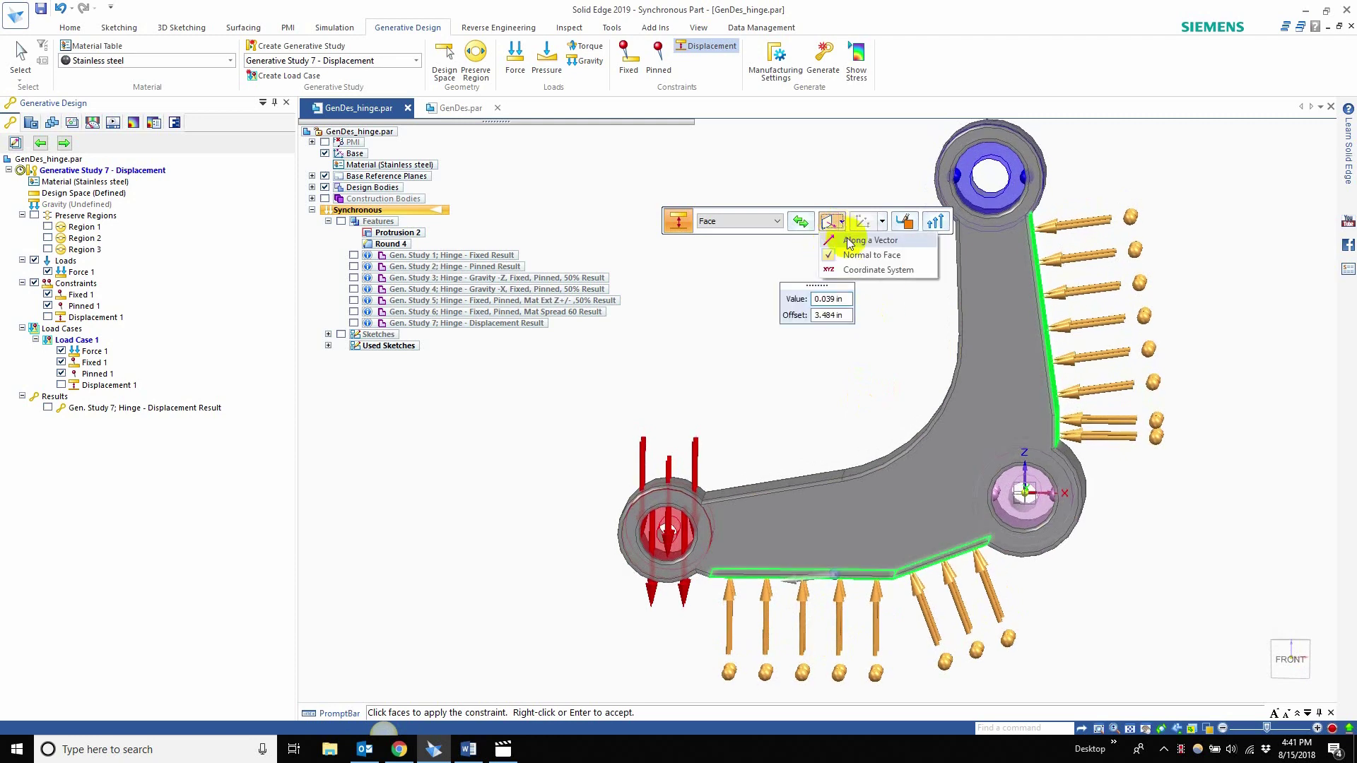
click(889, 258)
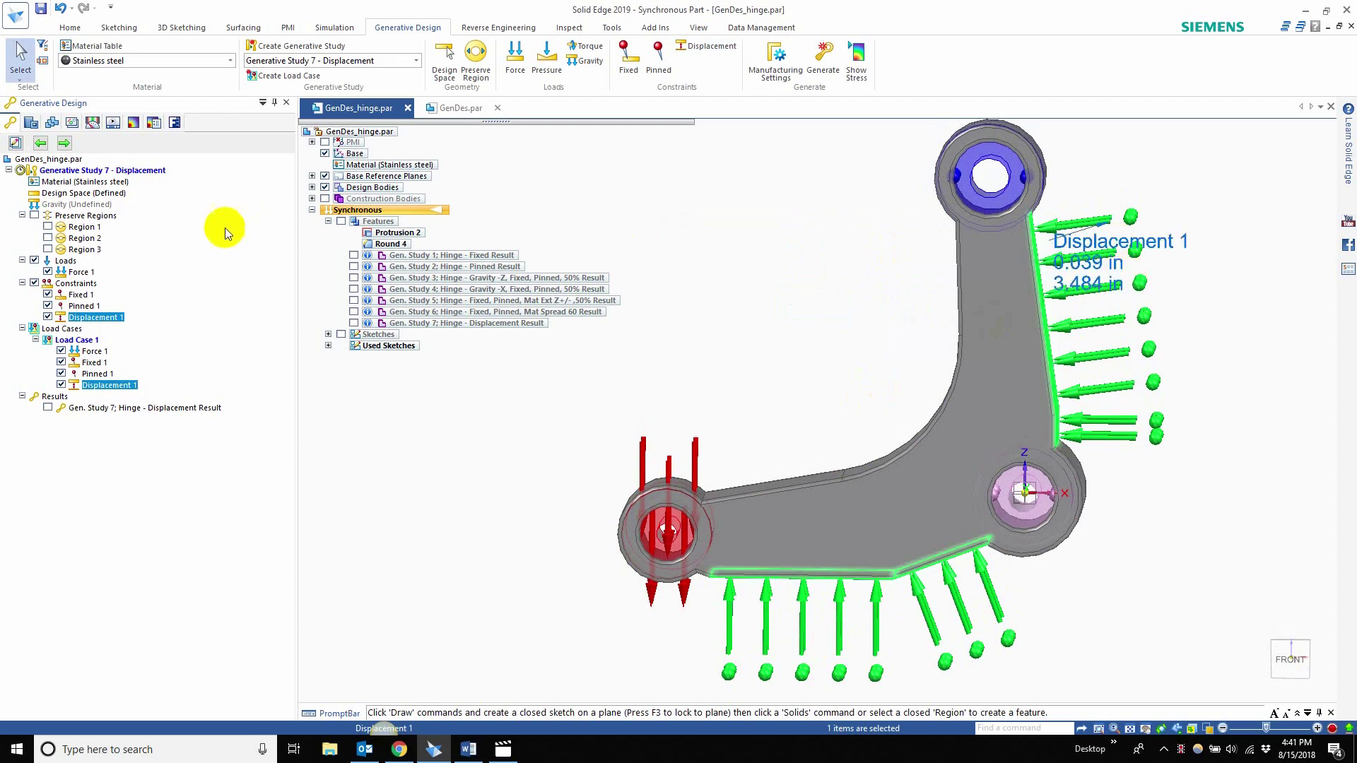
- Reopen Displacement 1 and flip its direction so the arrows point away from the faces
double_click(99, 316)
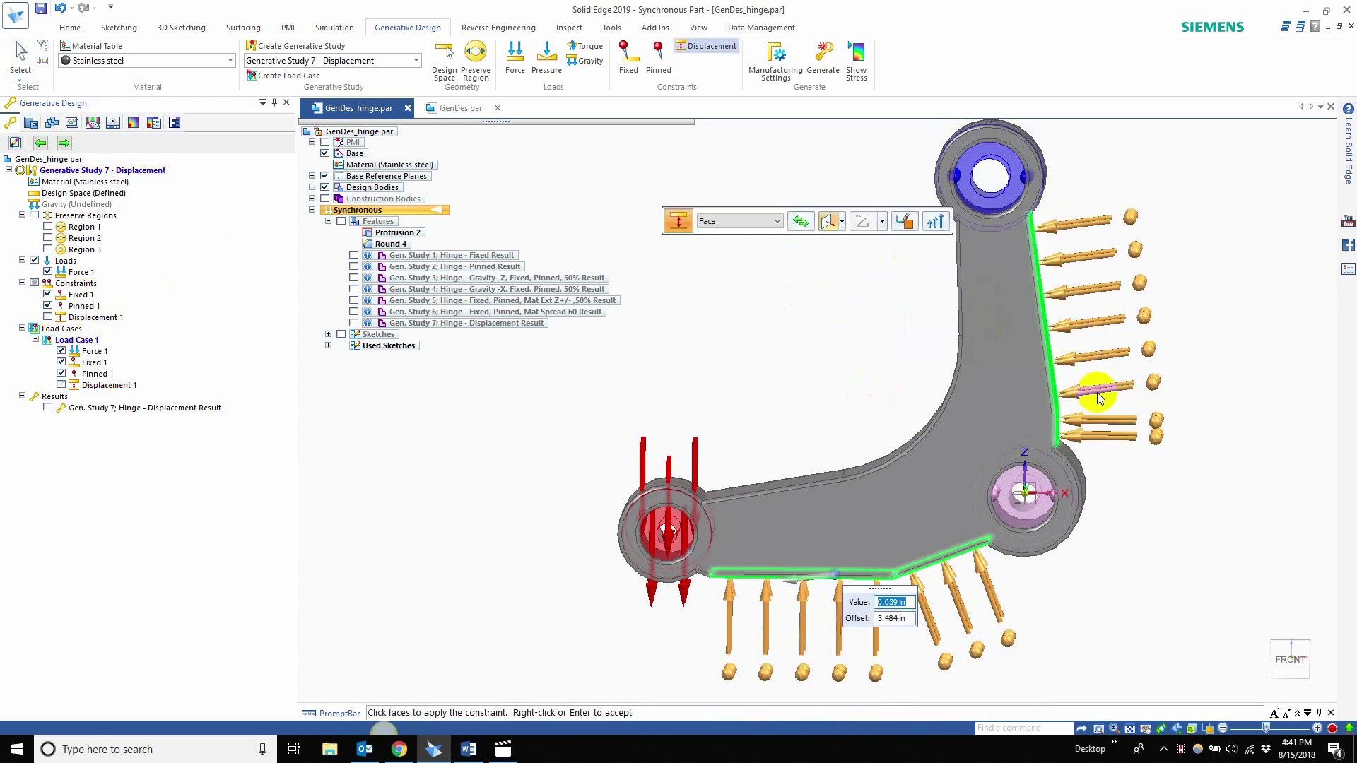
drag(880, 589, 853, 360)
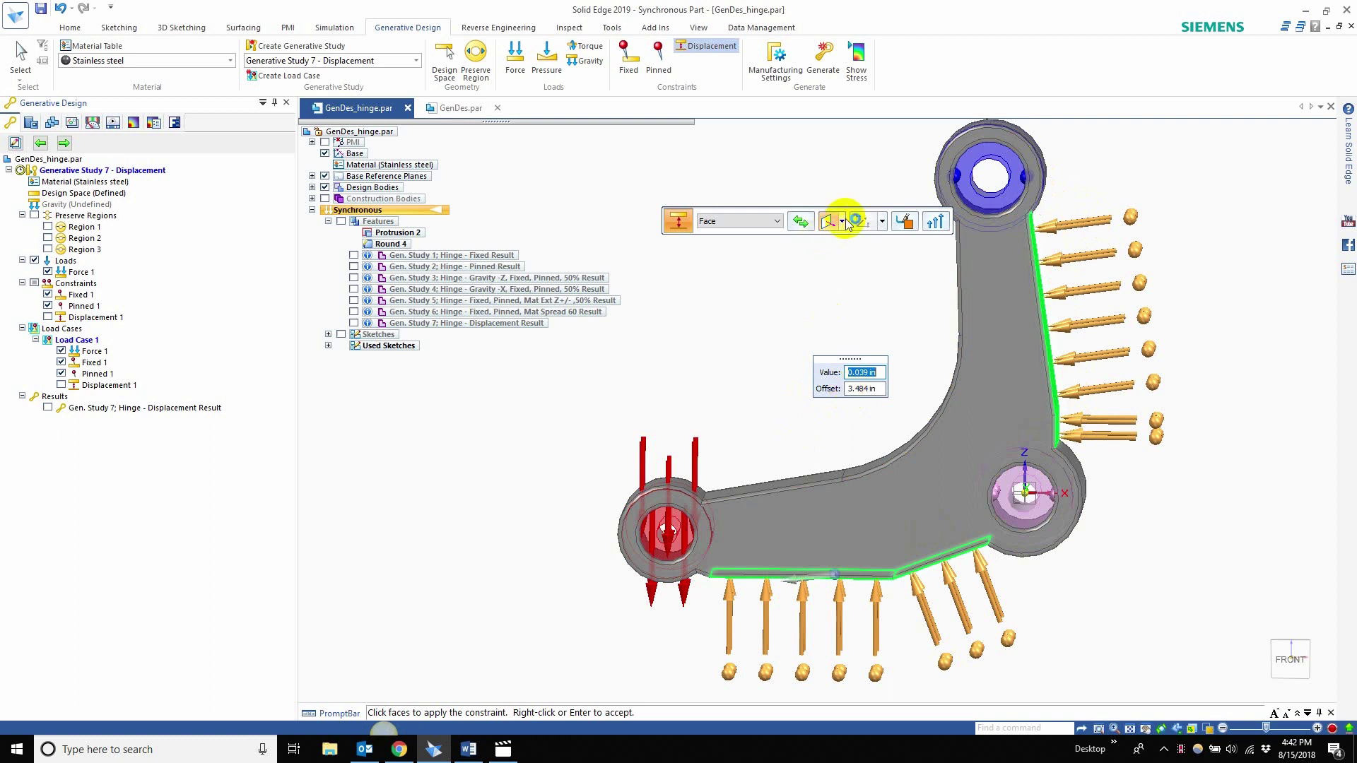
click(804, 225)
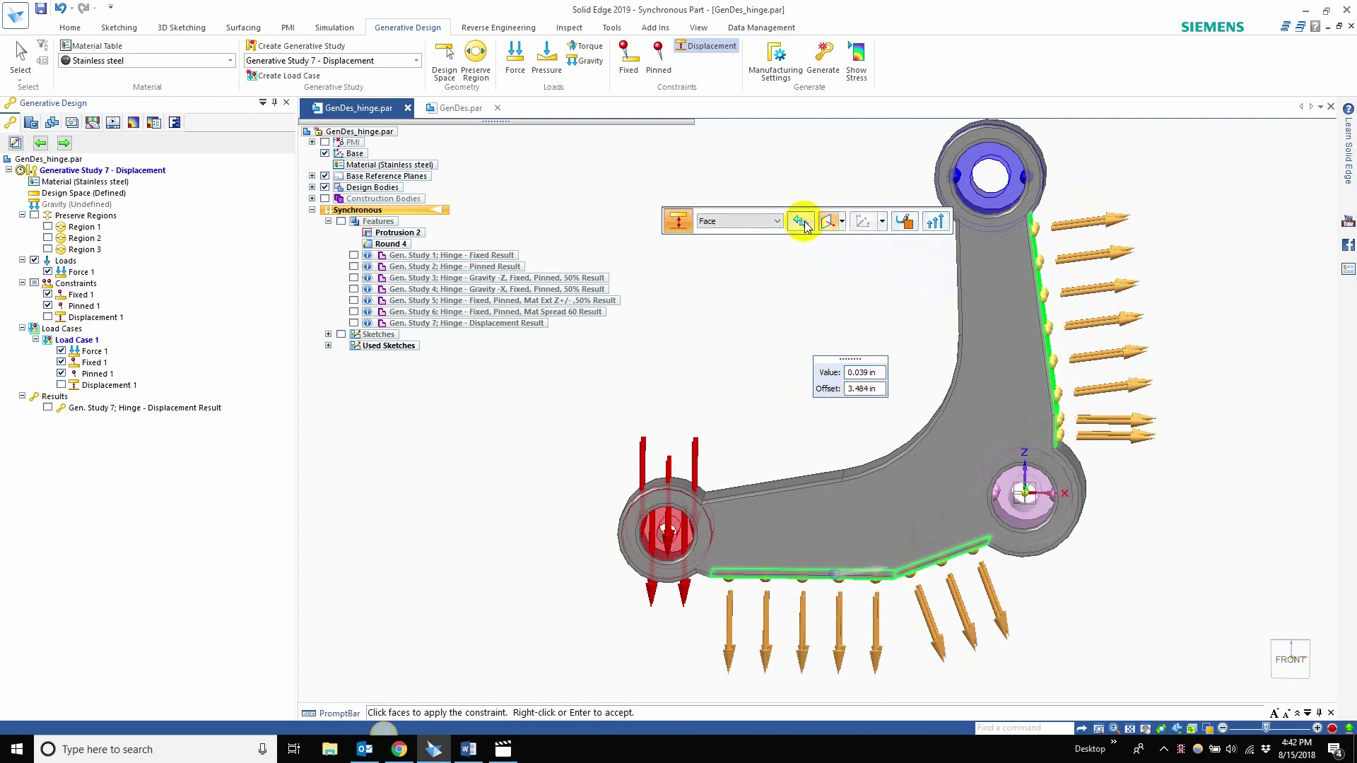
- Flip Displacement 1 back toward the flat faces, keeping Normal to Face, and orbit to check it
click(804, 225)
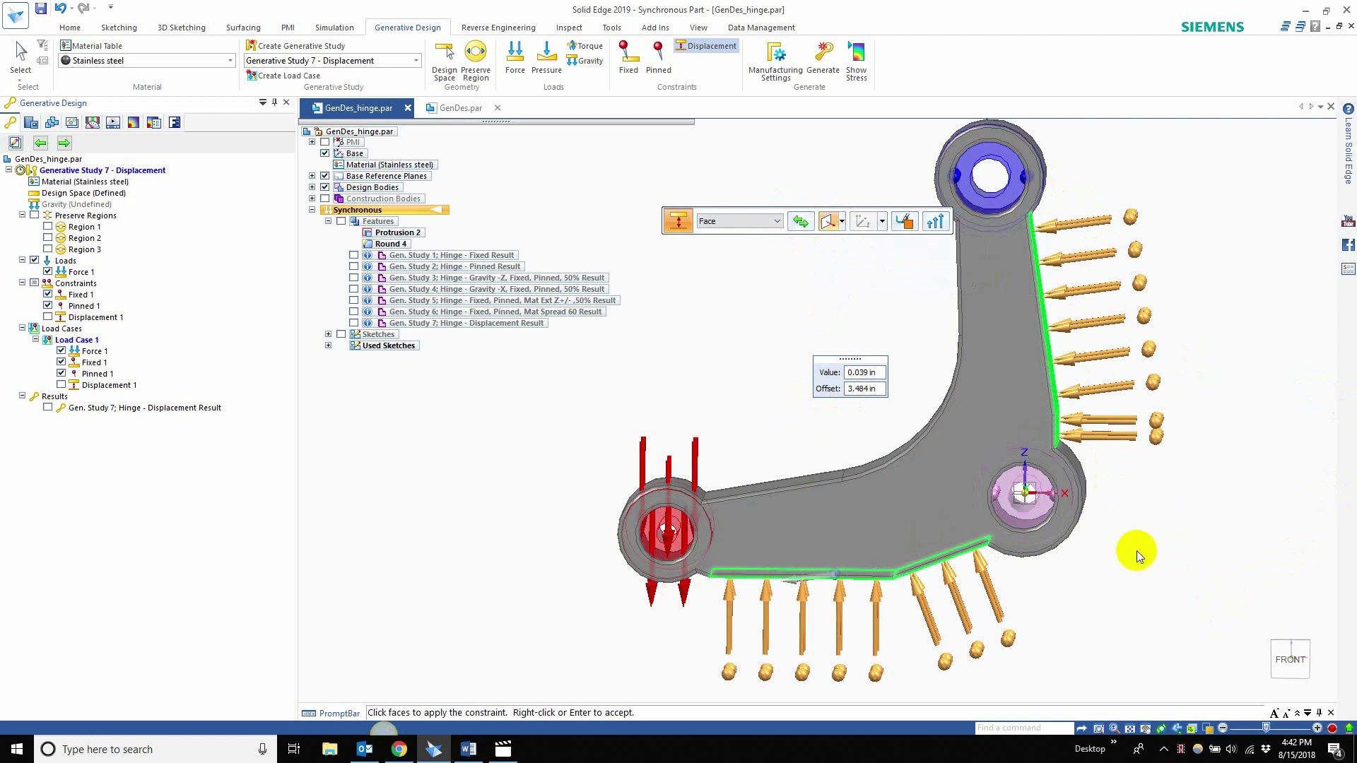
click(841, 222)
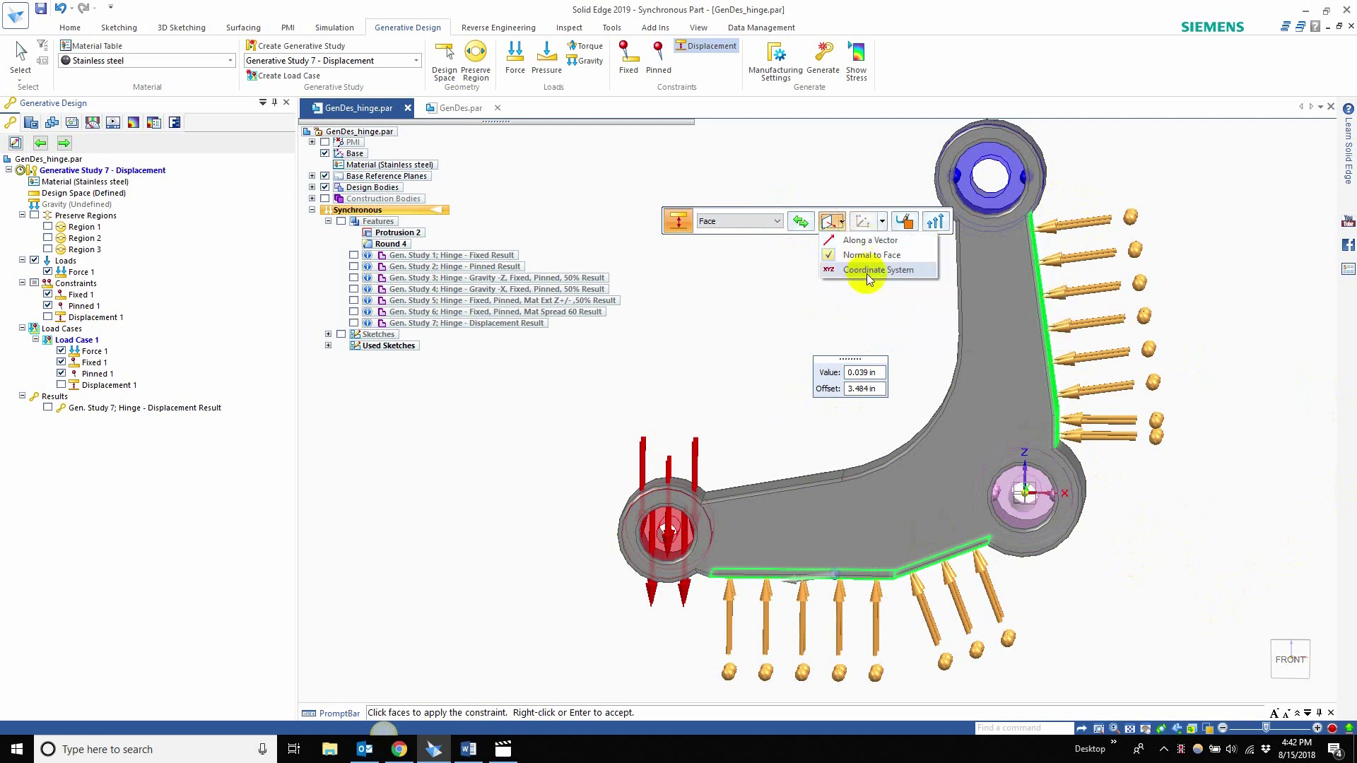
click(830, 309)
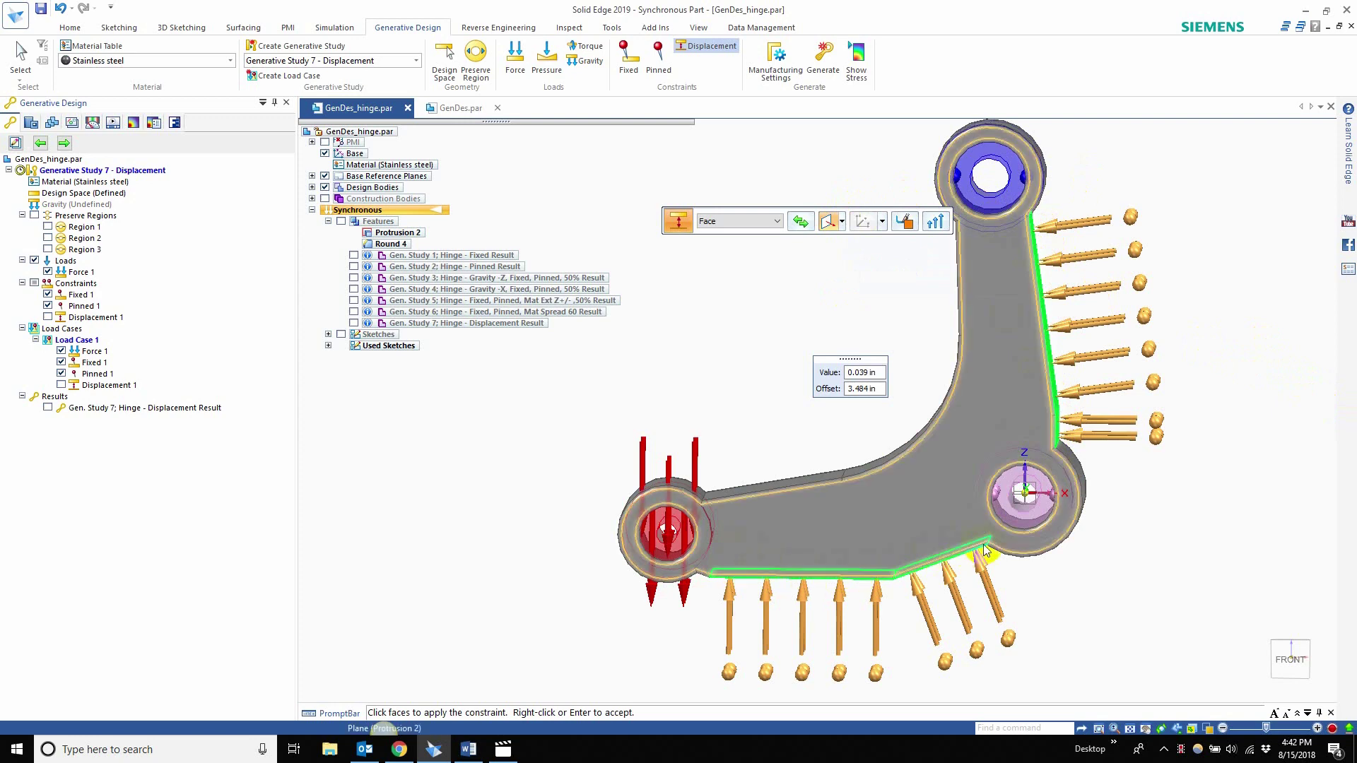
middle_drag(1079, 266, 1204, 302)
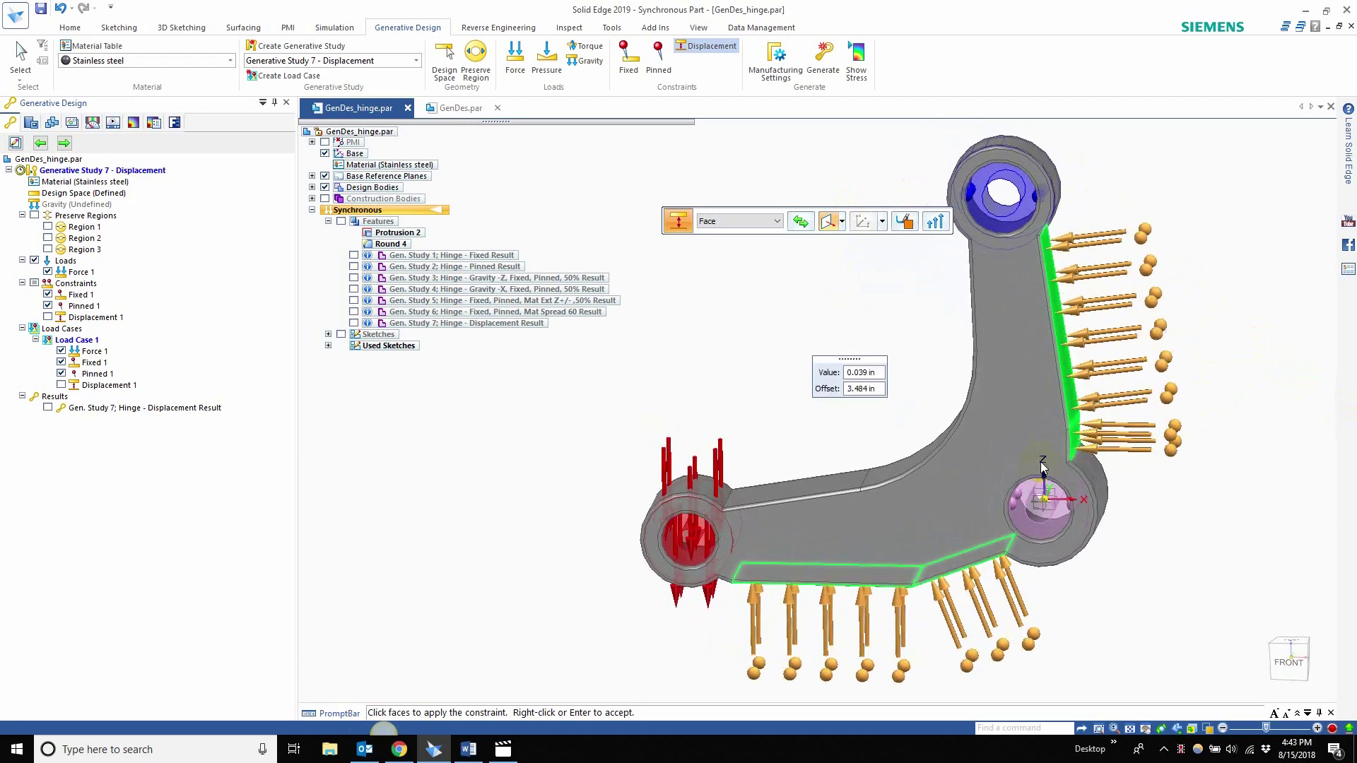
middle_drag(918, 420, 901, 224)
- Set Displacement 1 symbols to Large, Dense, accept it, and show the Gen. Study 7 result
click(903, 223)
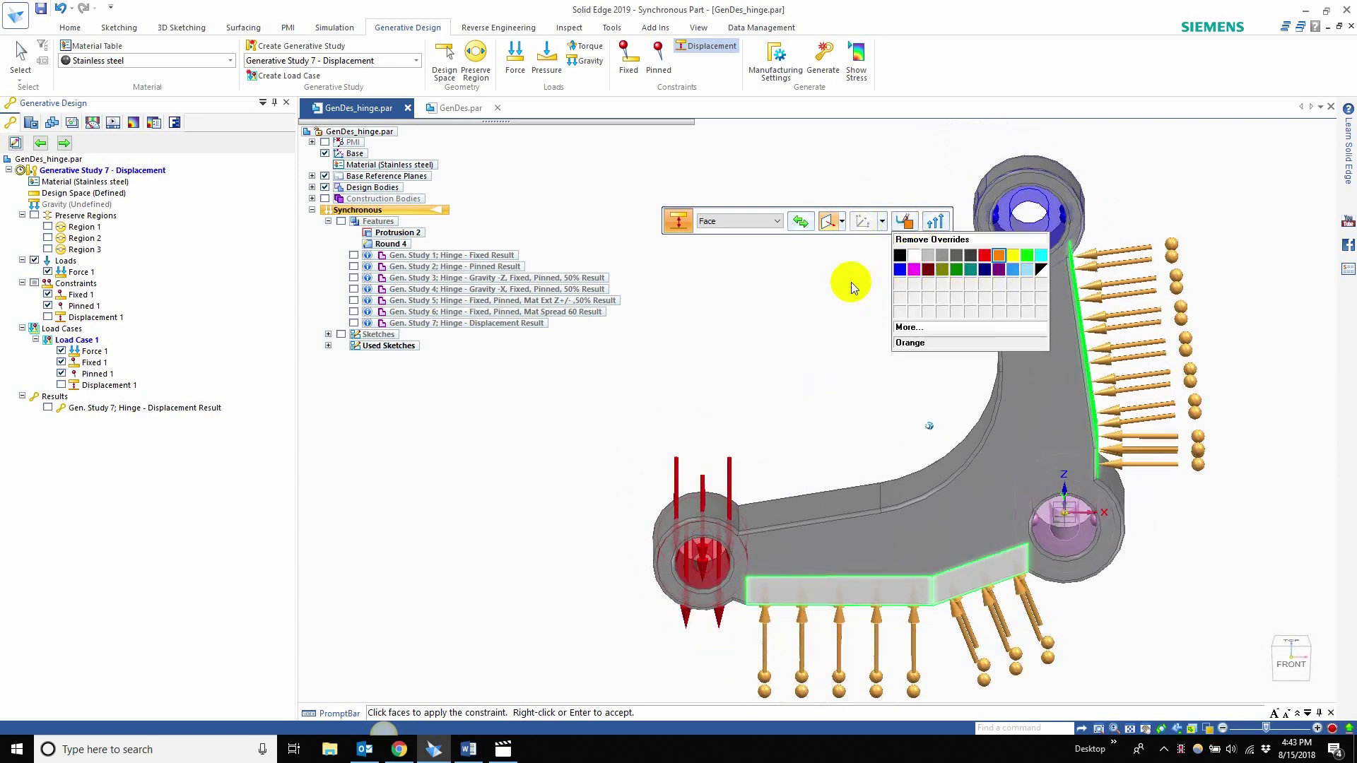
click(851, 282)
click(936, 221)
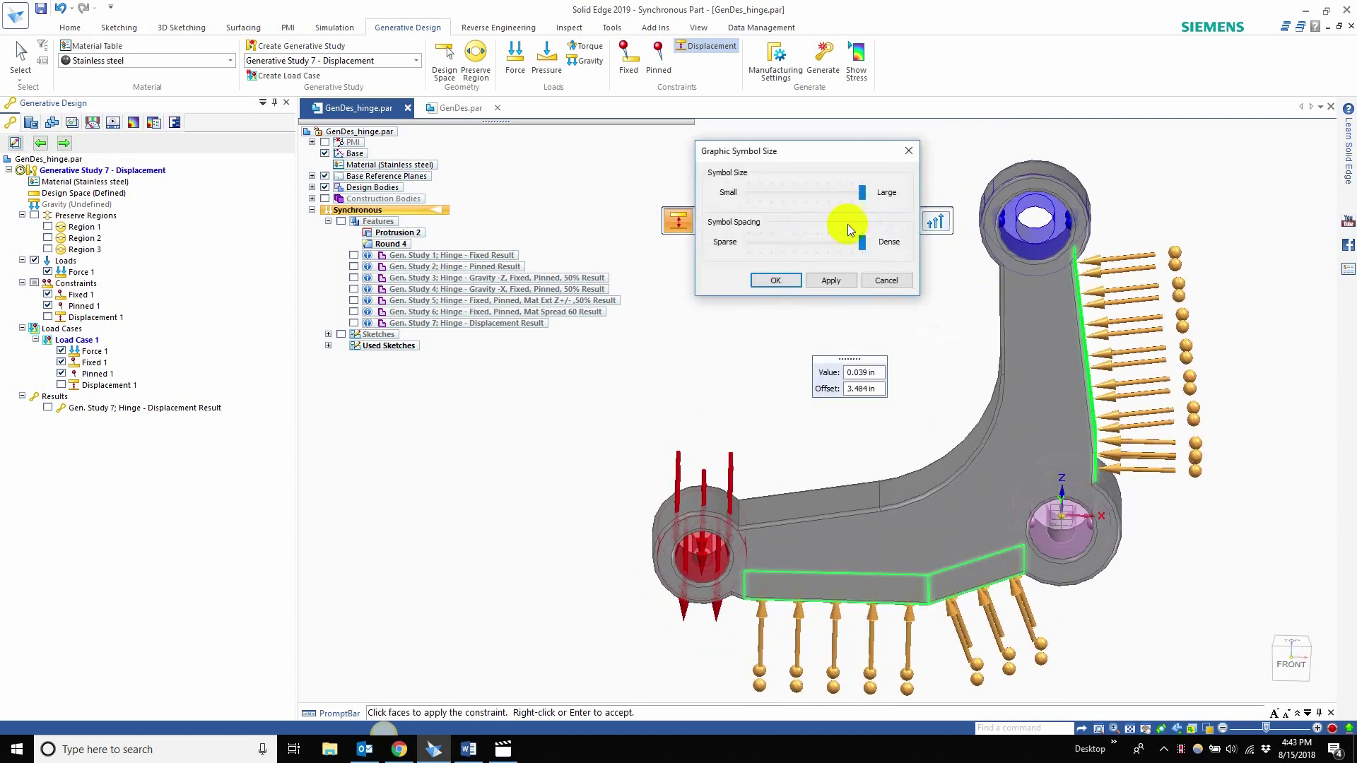
mouse_move(861, 192)
mouse_down()
mouse_move(756, 187)
mouse_move(866, 196)
mouse_move(806, 188)
mouse_move(863, 177)
mouse_up()
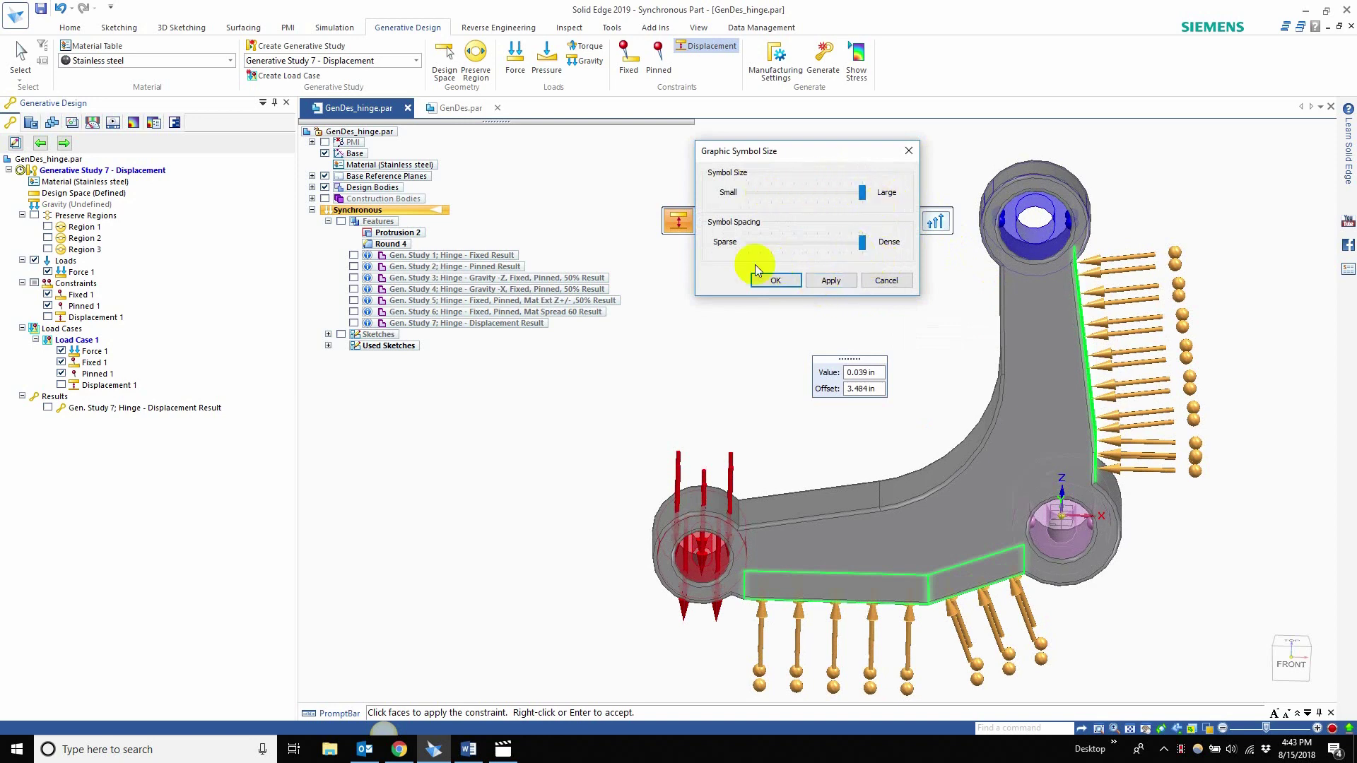
click(777, 279)
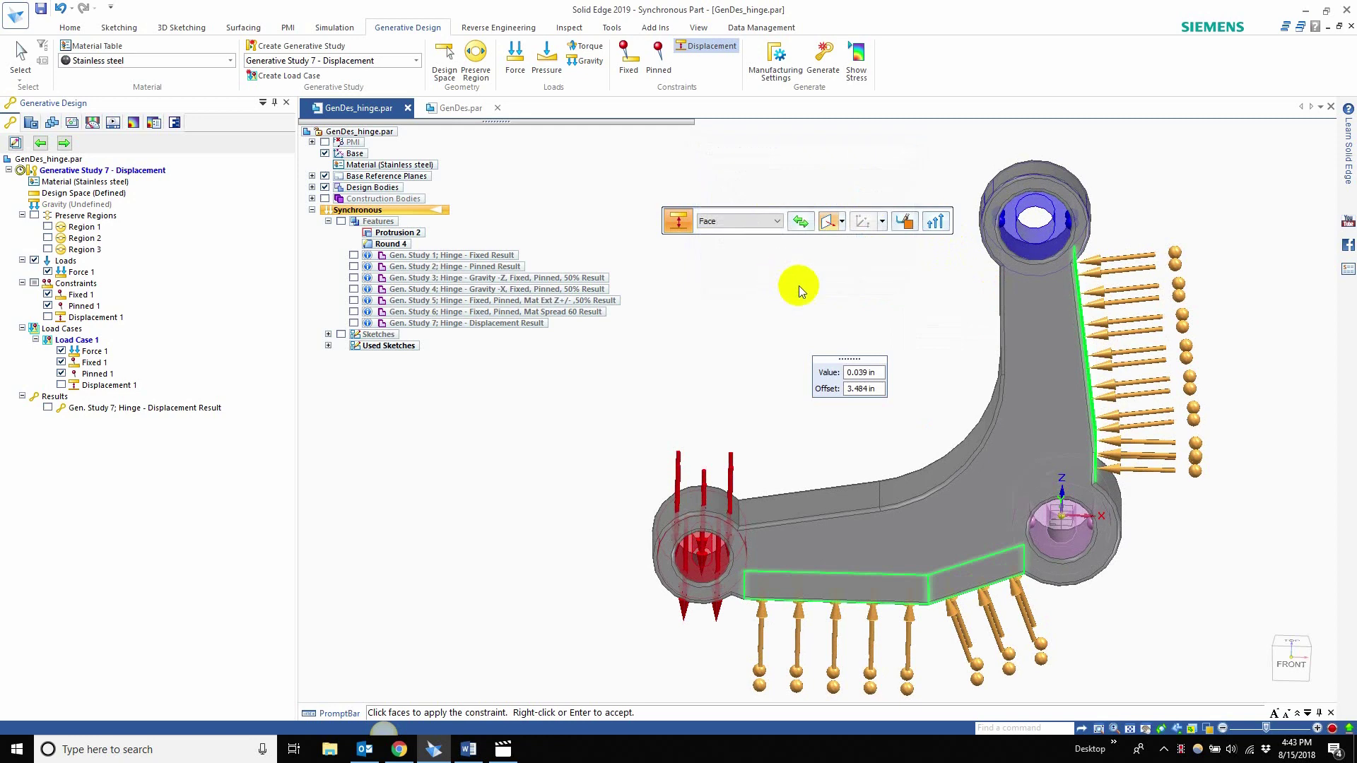
right_click(831, 303)
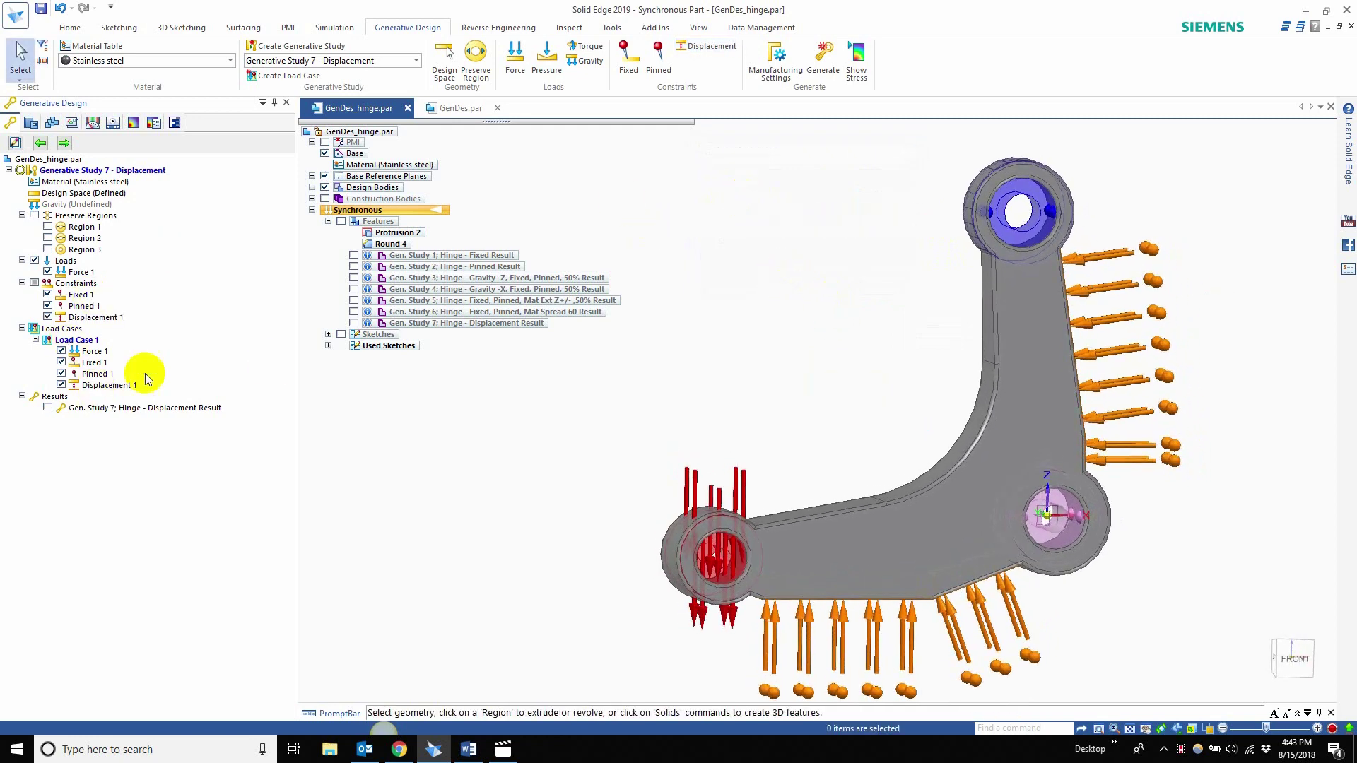
click(354, 324)
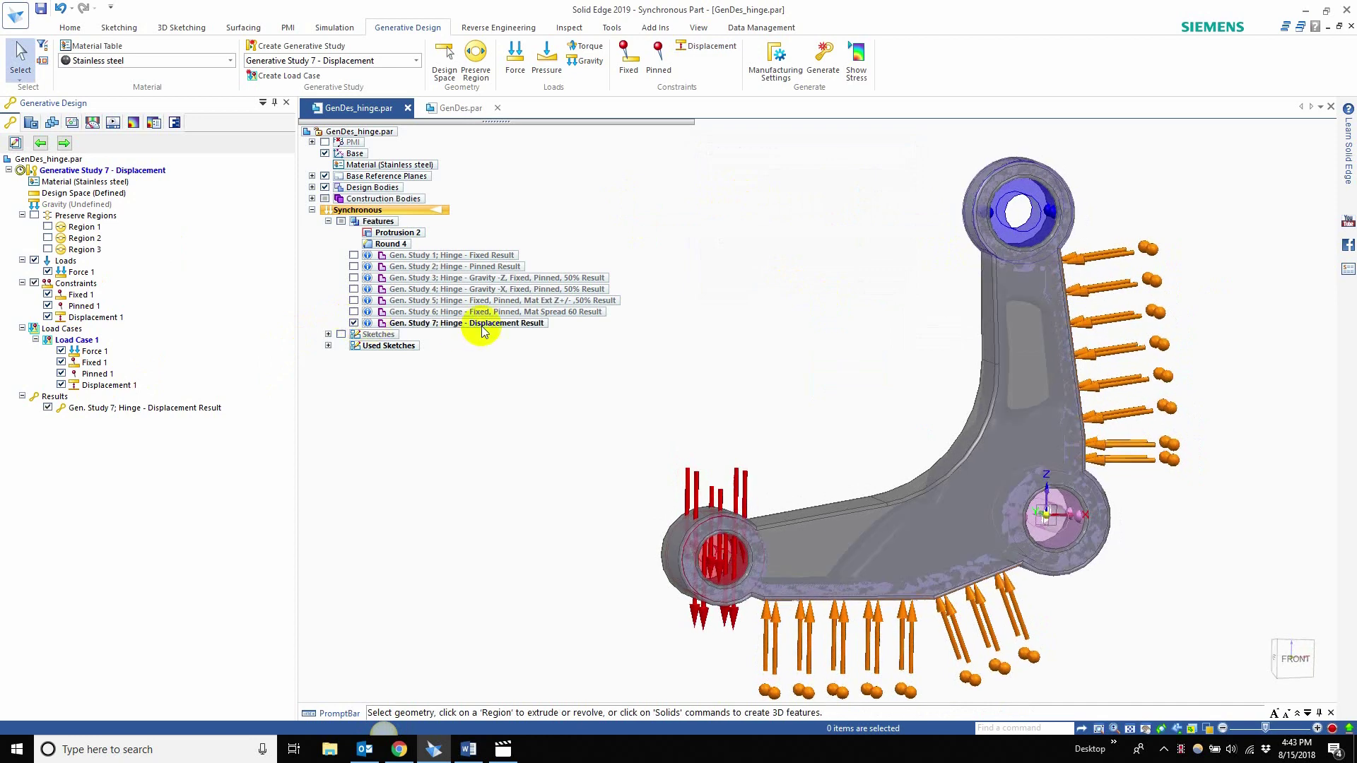
- Hide the design body so only the Gen. Study 7 result shows, and display its stress map
click(325, 188)
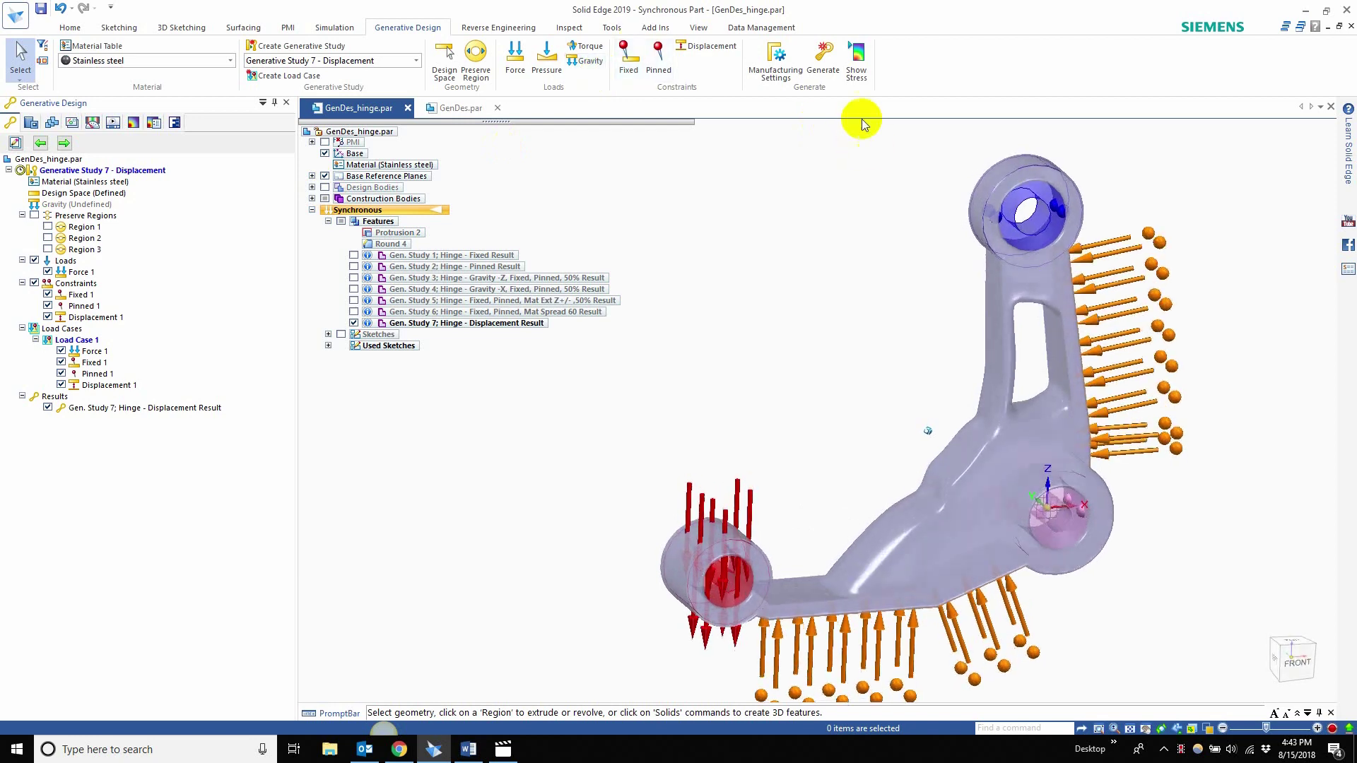
click(855, 68)
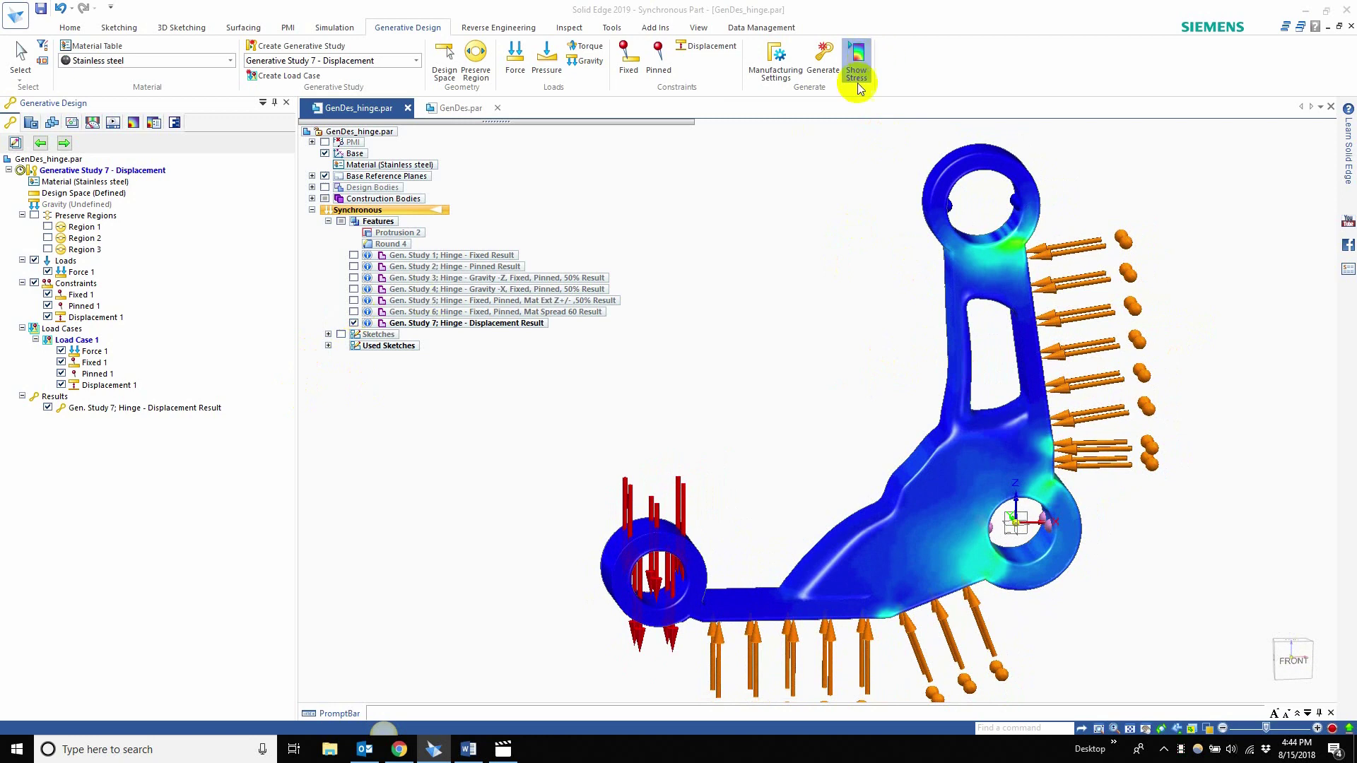
- Compare with the Gen. Study 6 result by activating Study 6 and toggling its stress map
click(353, 312)
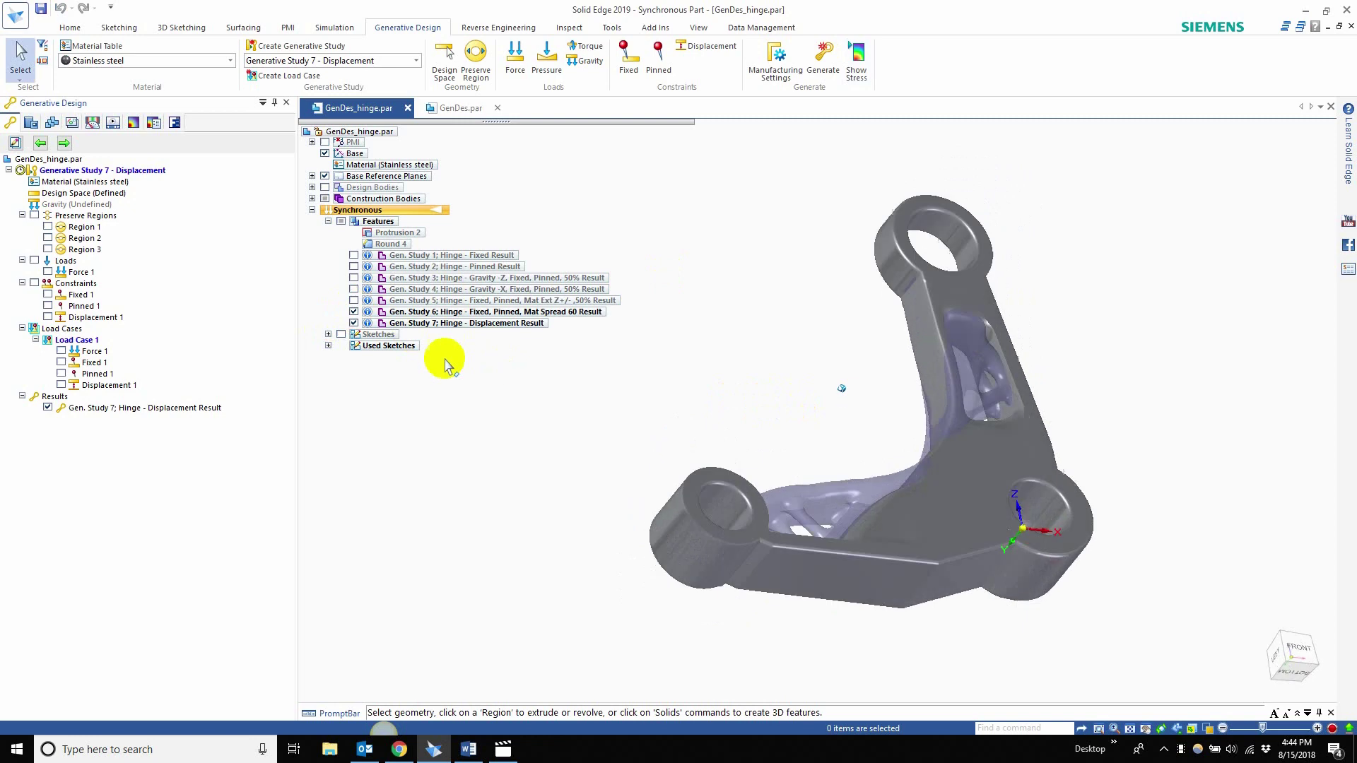
click(353, 323)
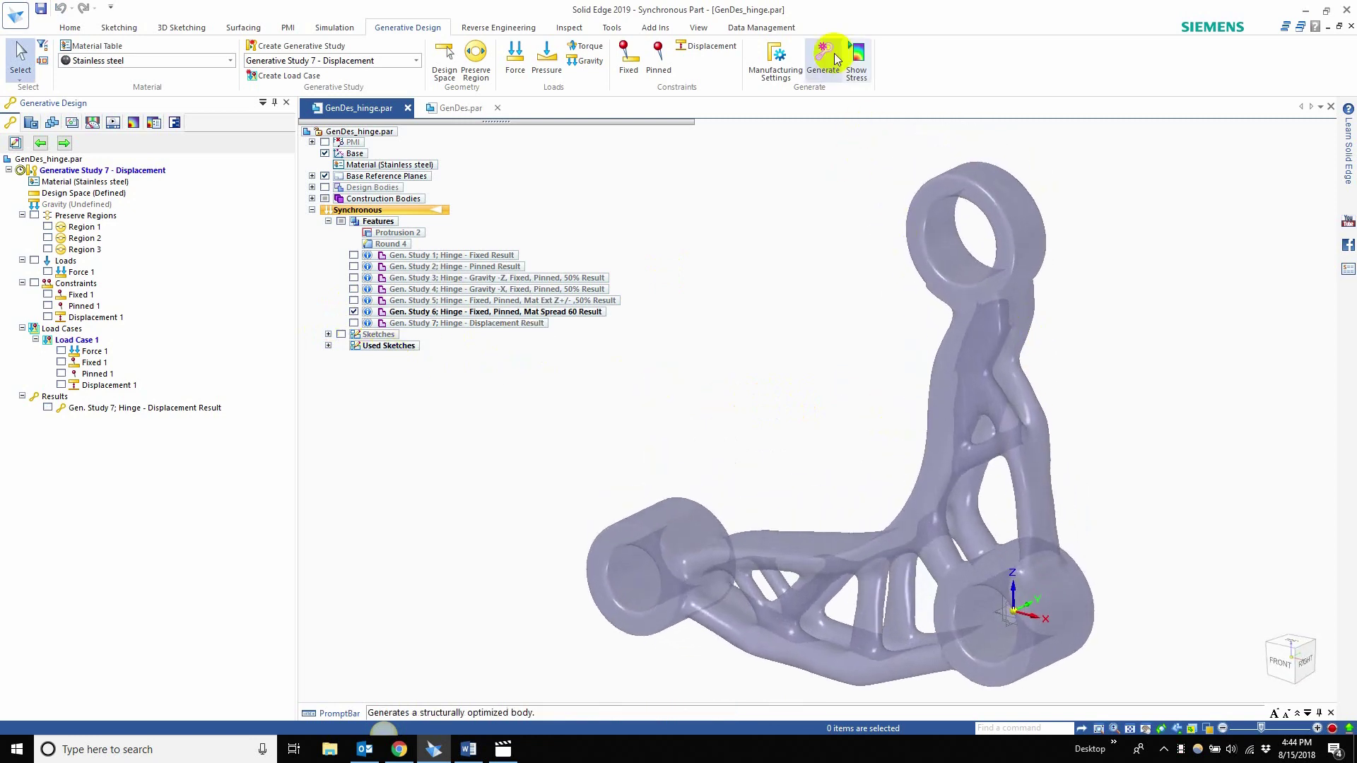
click(856, 64)
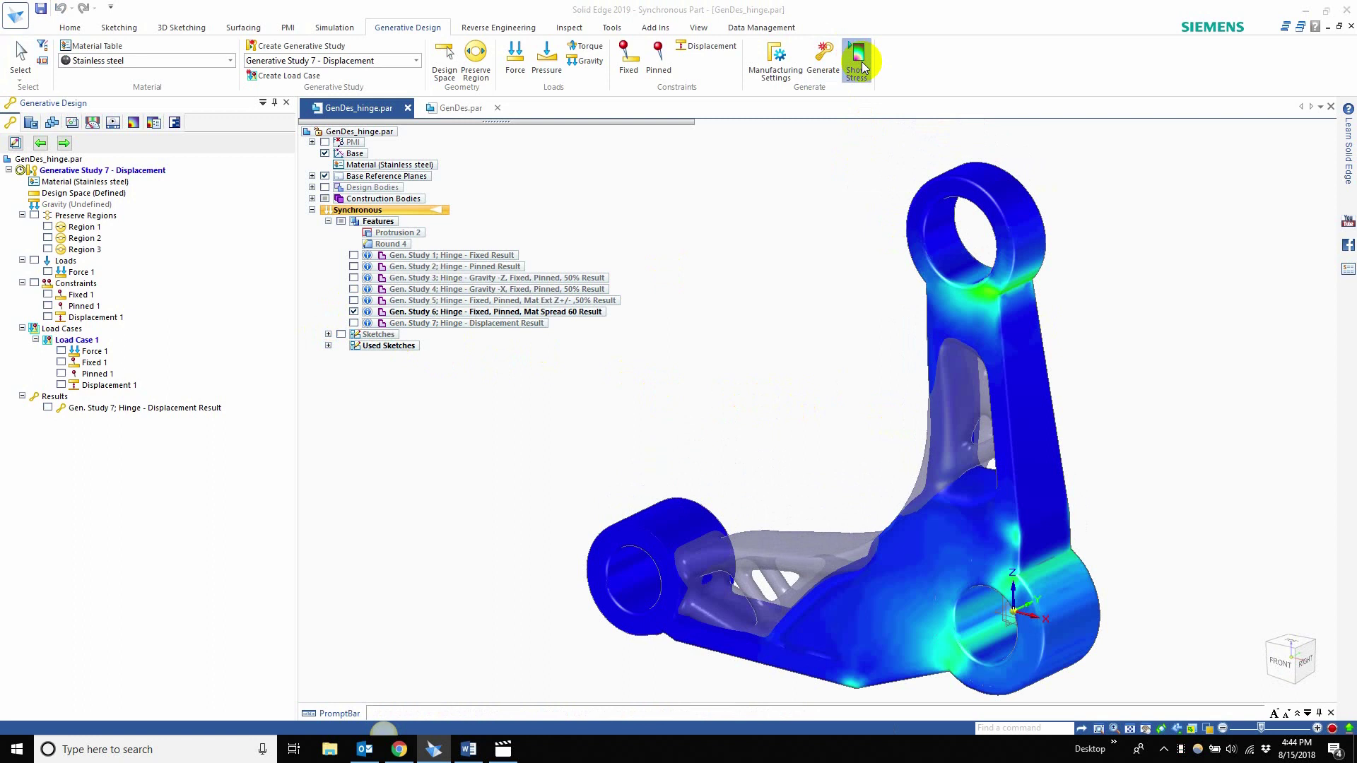
click(860, 70)
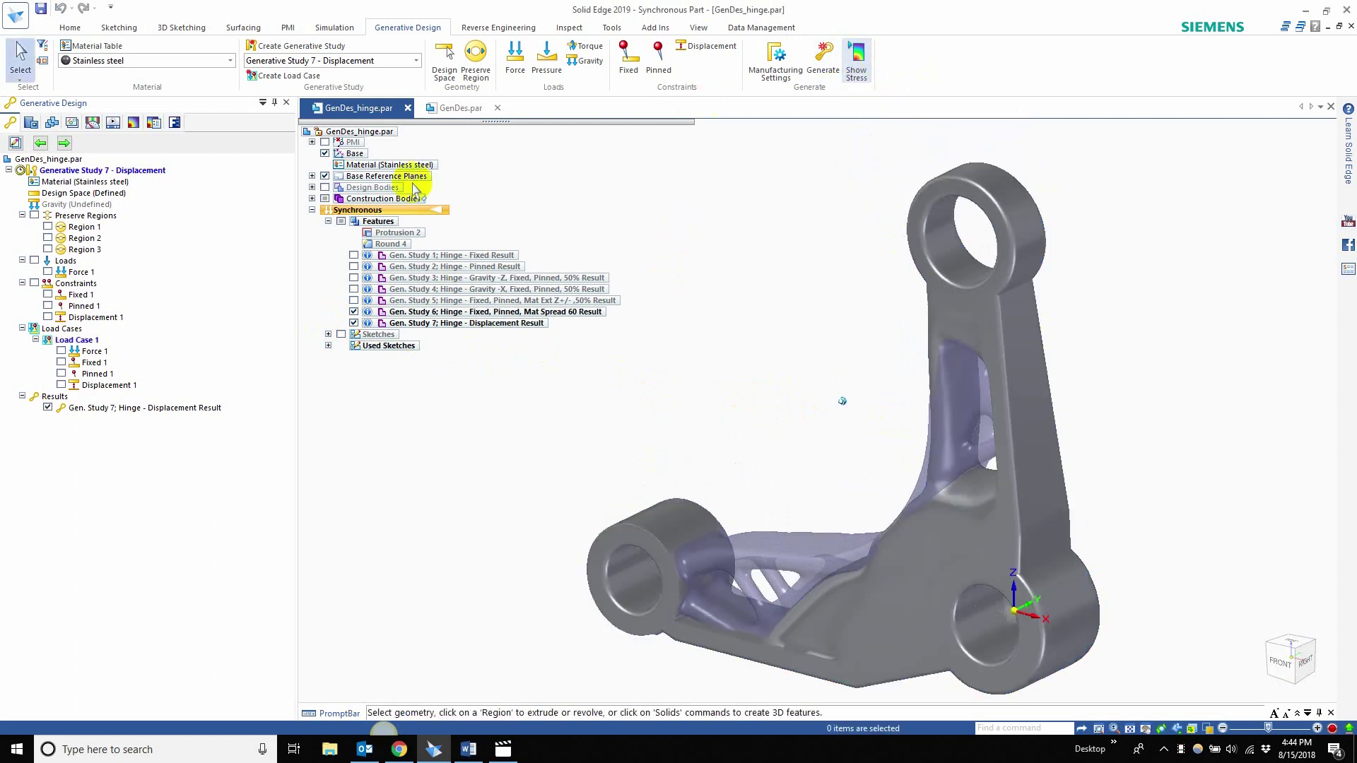
click(41, 143)
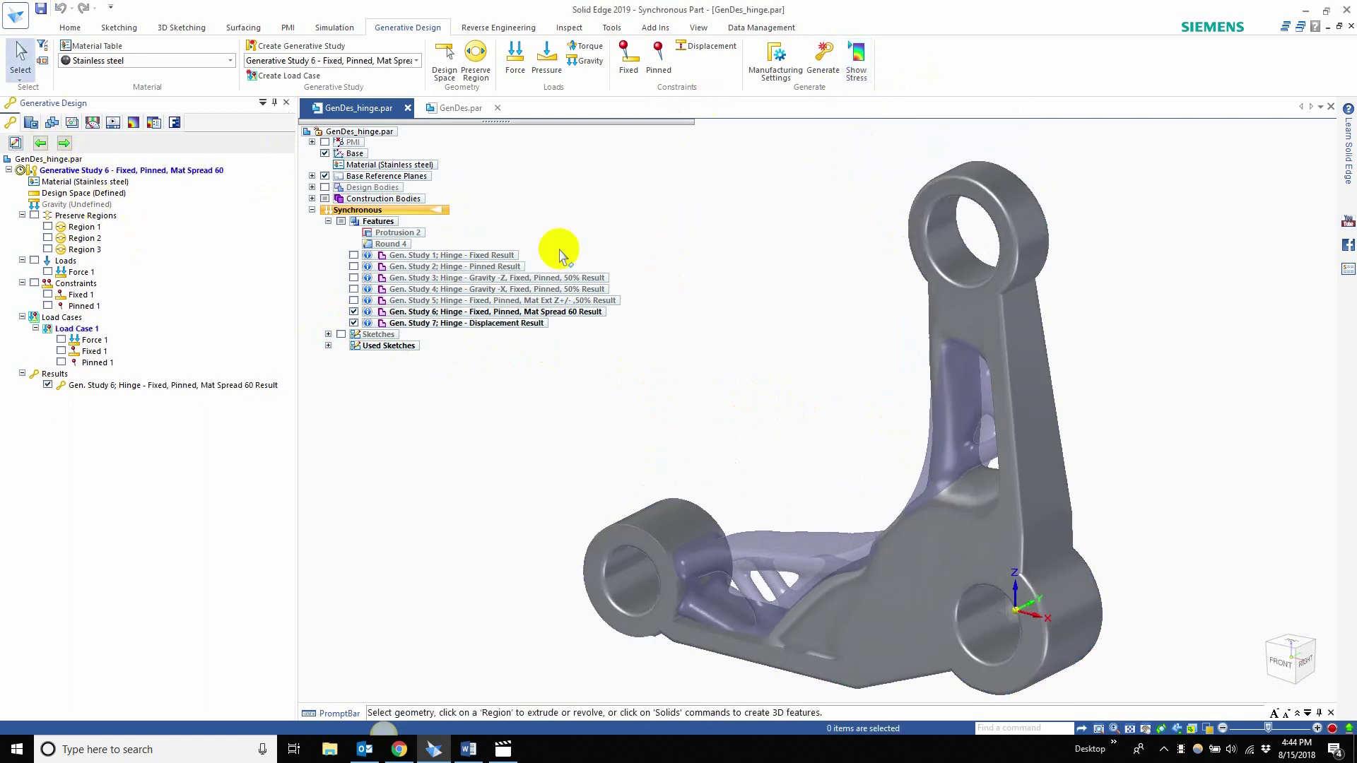
click(354, 323)
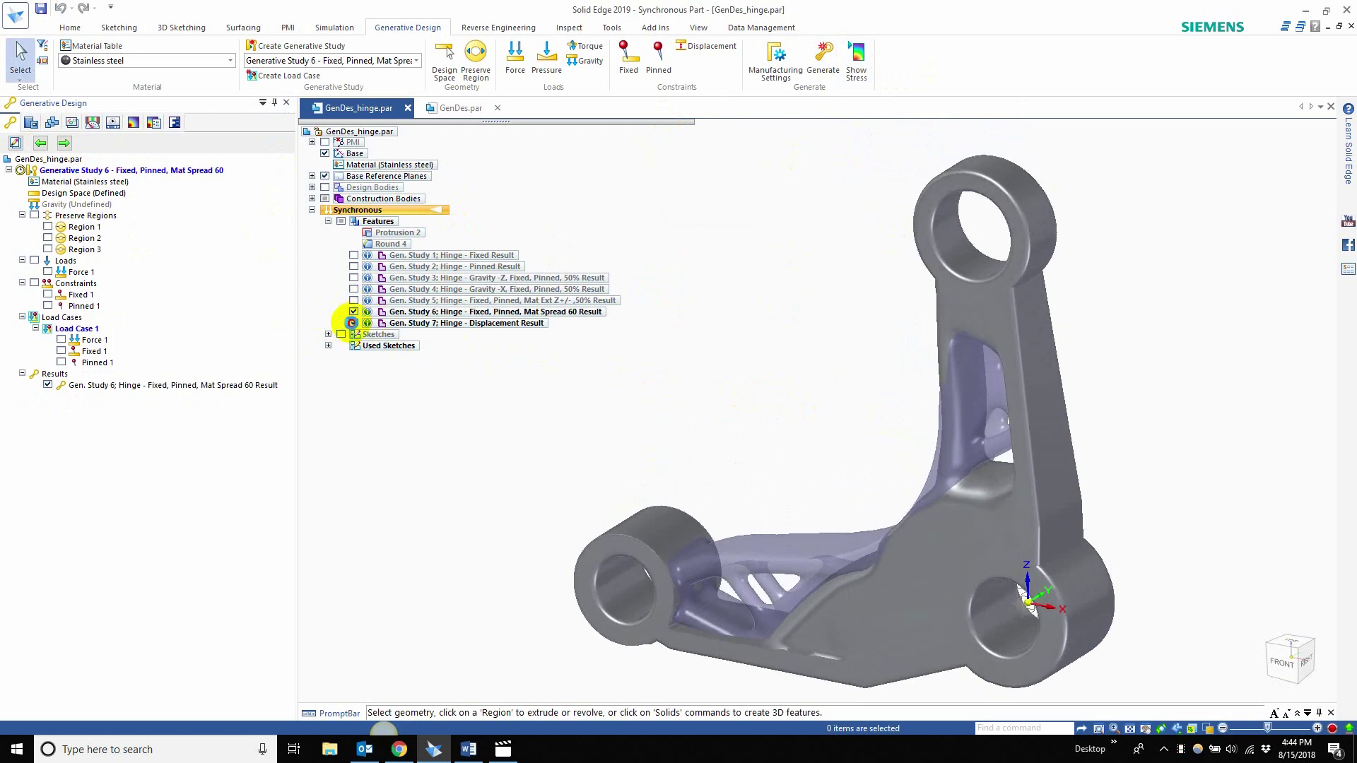
click(858, 60)
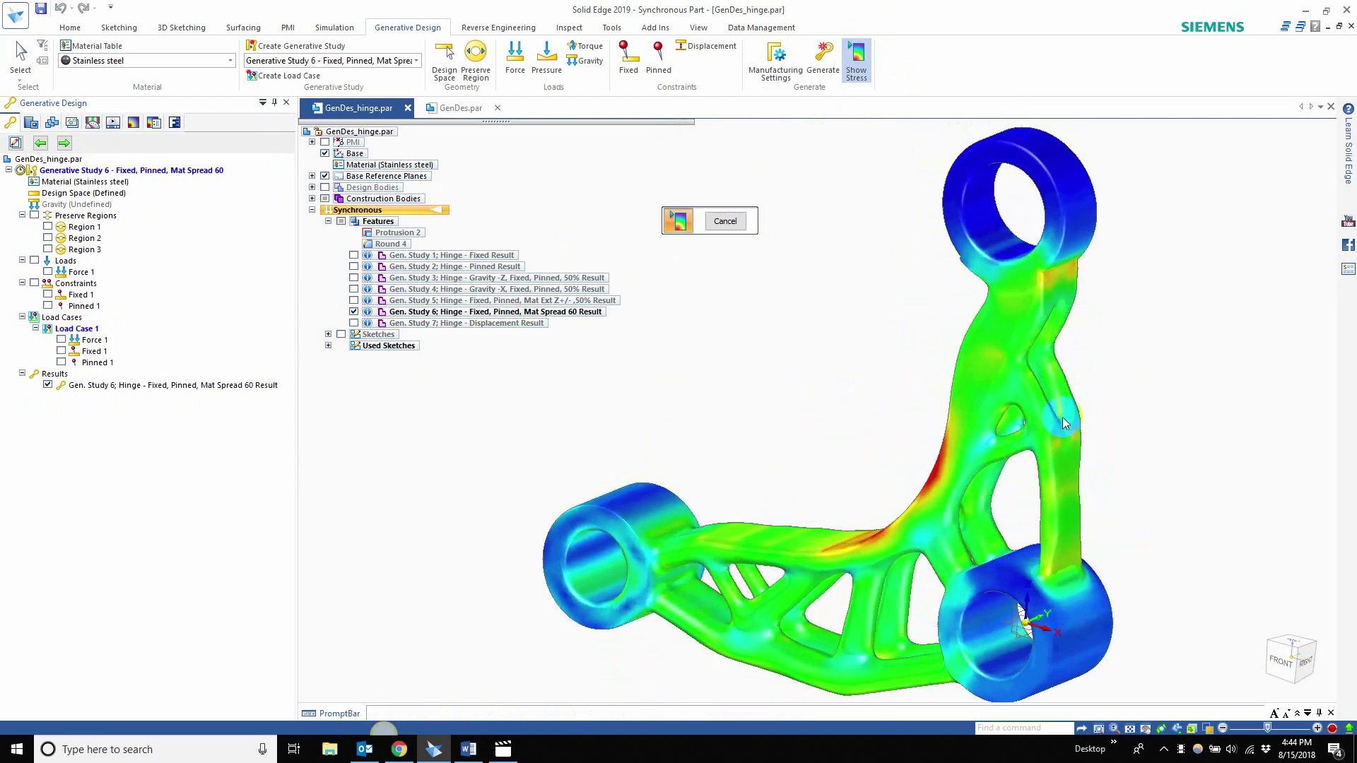
click(725, 220)
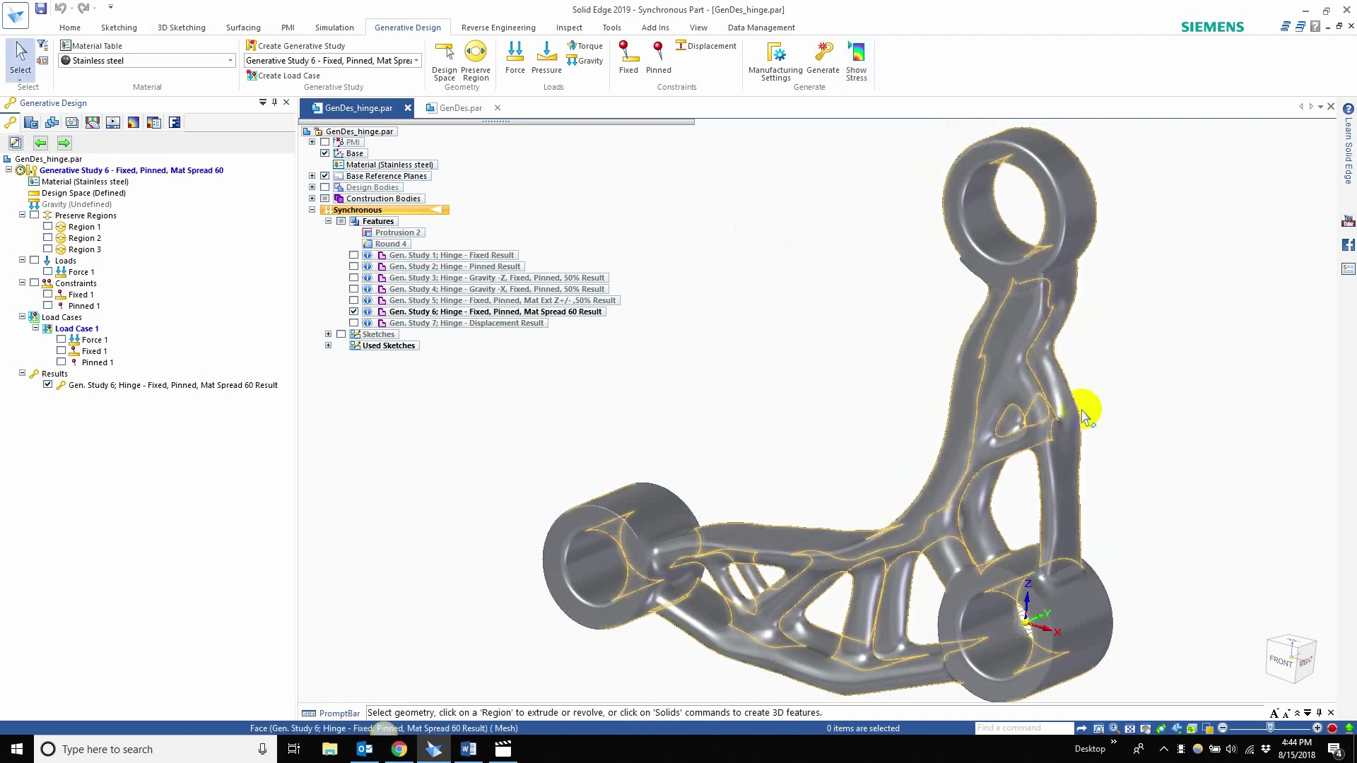
- Hide Study 6 and make Generative Study 7 - Displacement active with its result shown
click(354, 312)
click(64, 143)
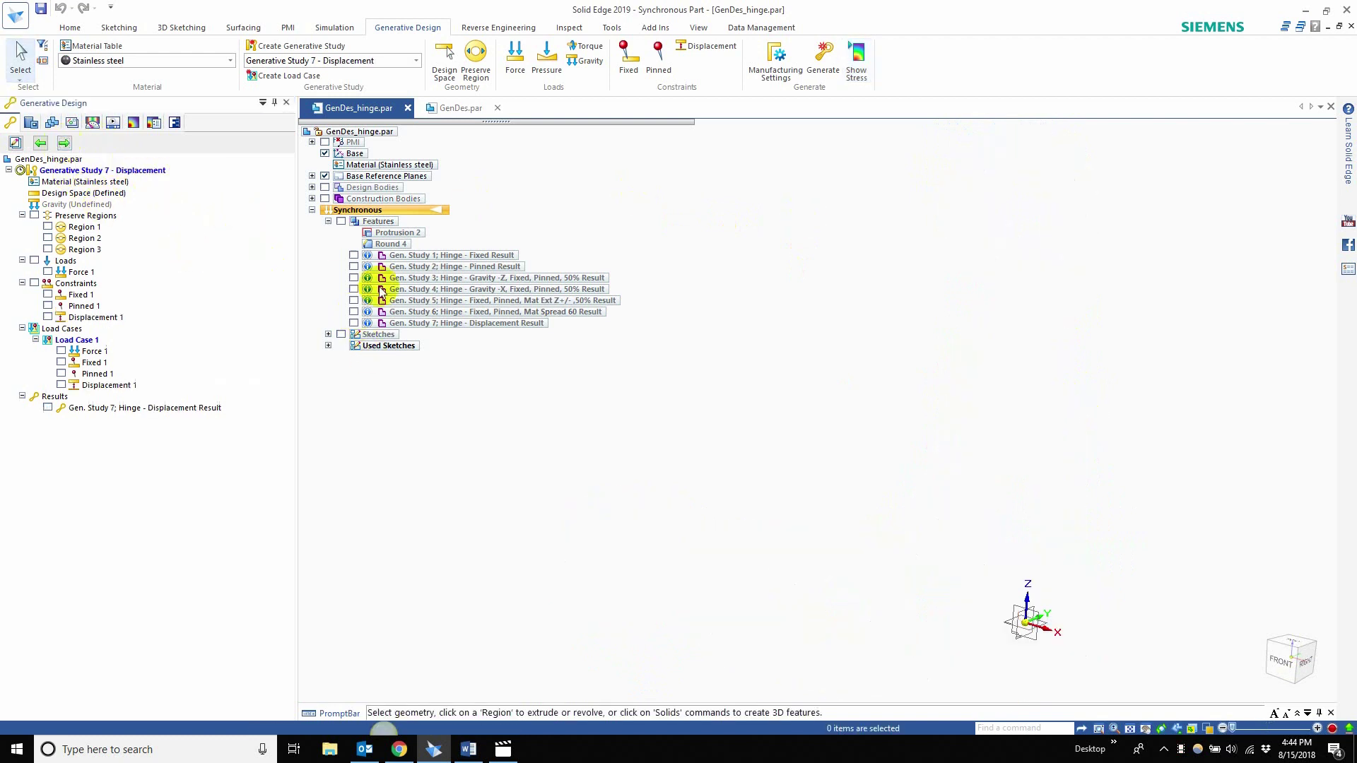
click(353, 323)
- Show stress colouring on the Study 7 result and inspect the hinge from below and front
click(856, 60)
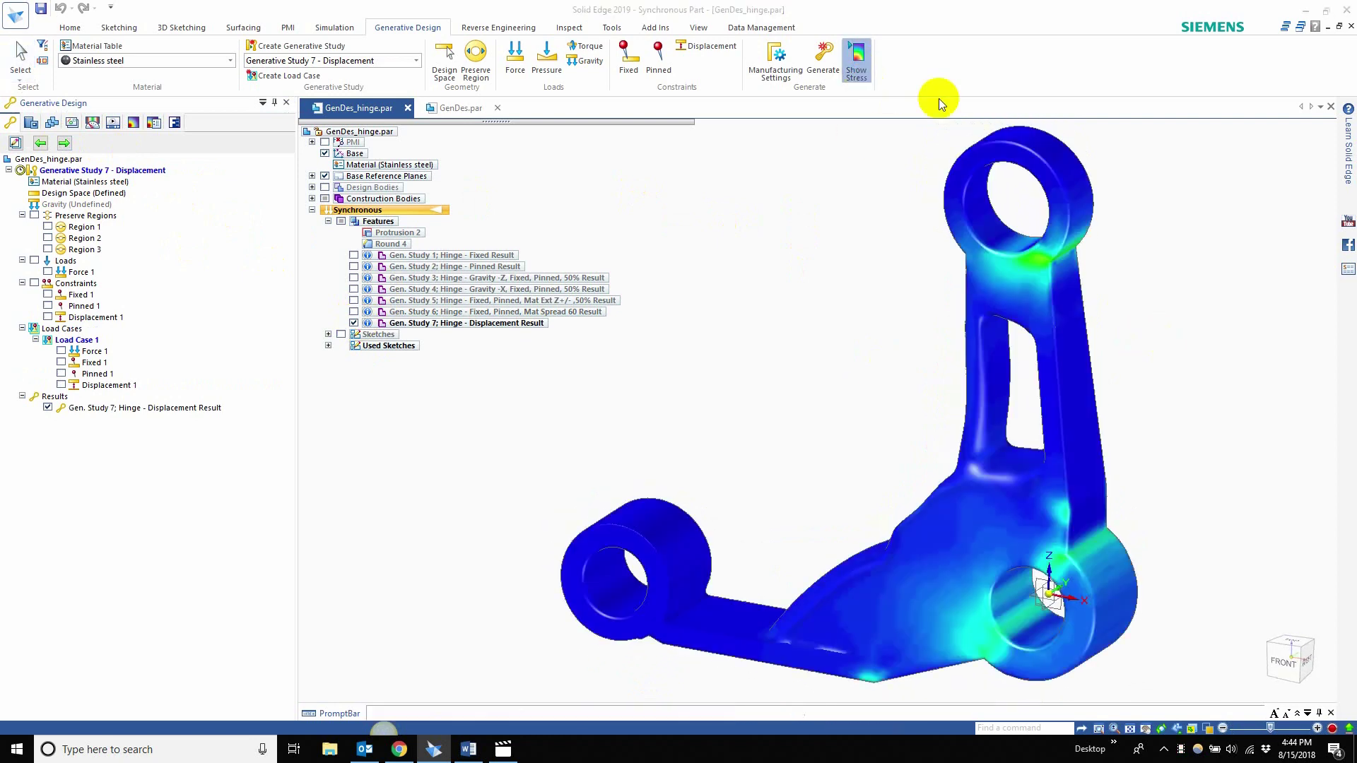
middle_drag(1003, 212, 1028, 260)
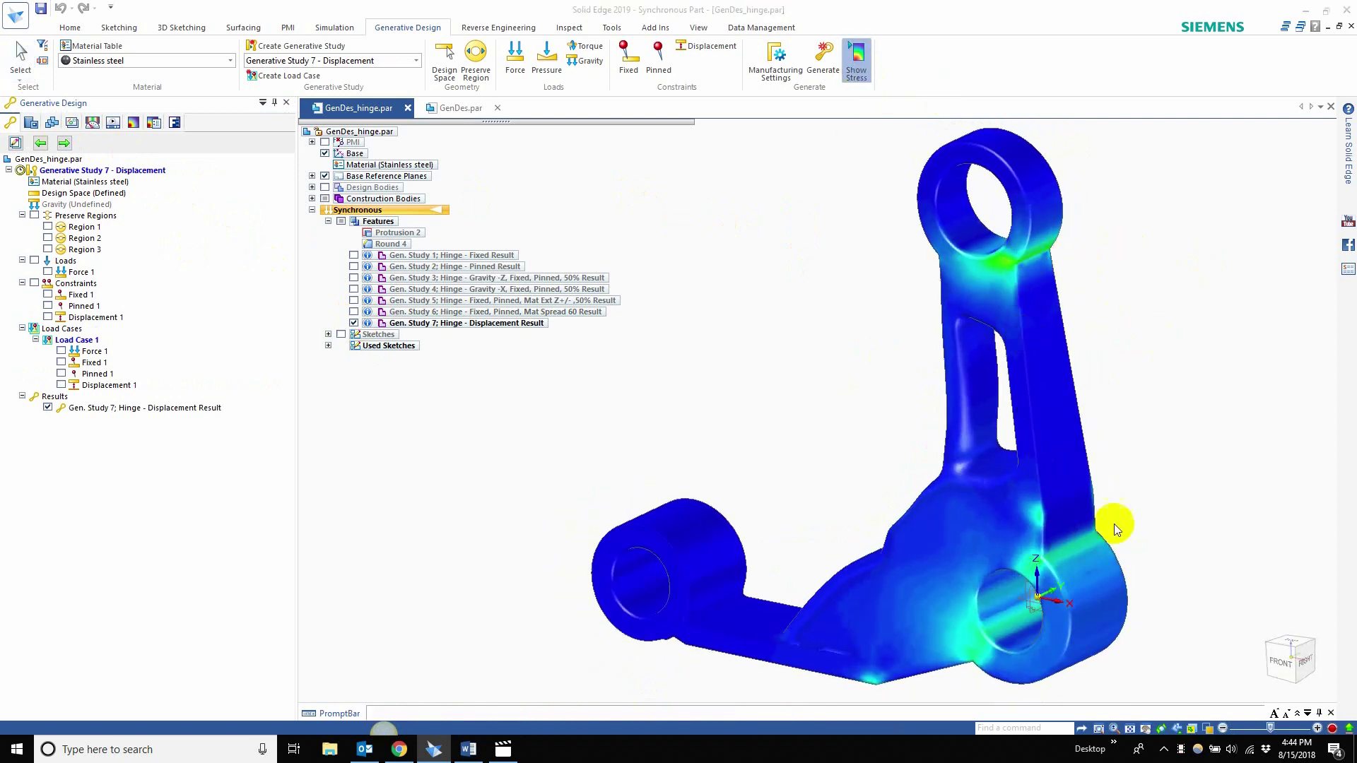
middle_drag(1114, 523, 1082, 445)
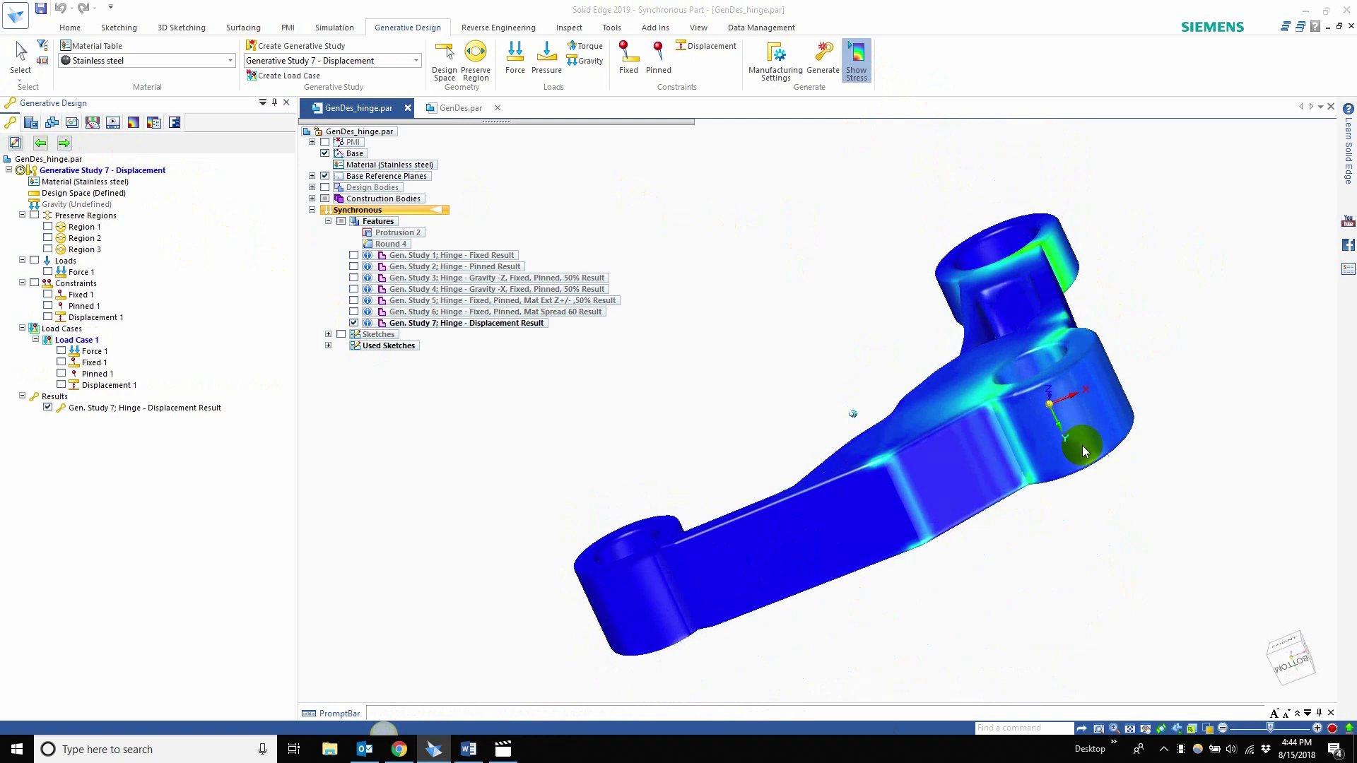
key(ctrl+f)
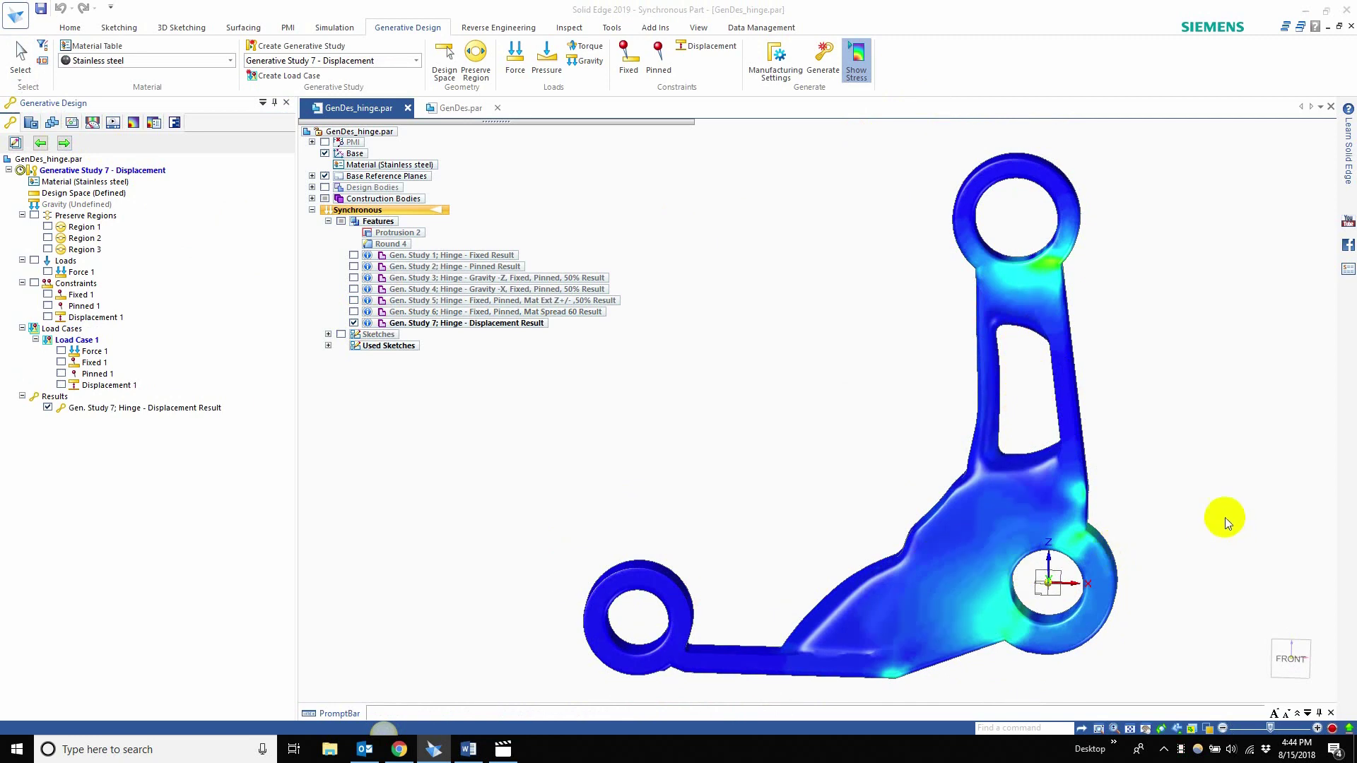
key(Up)
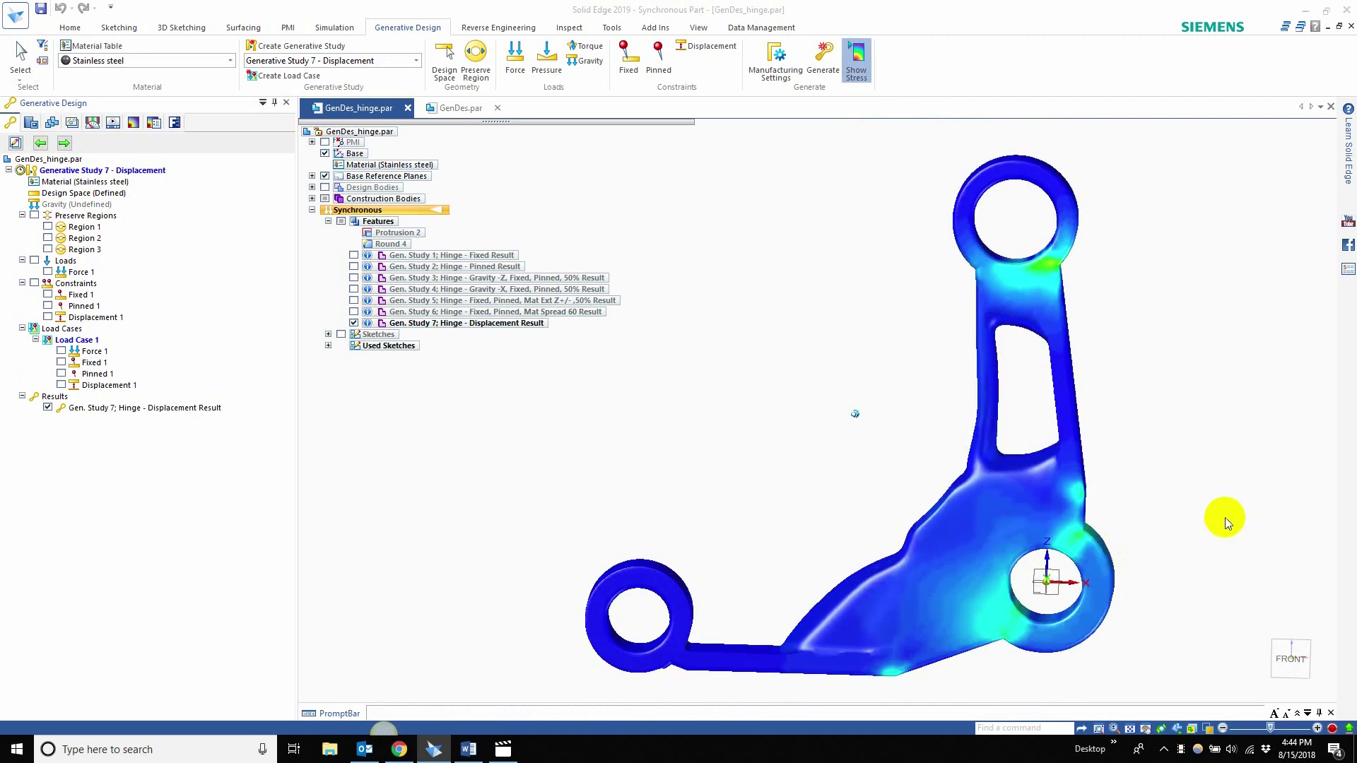
key(Left)
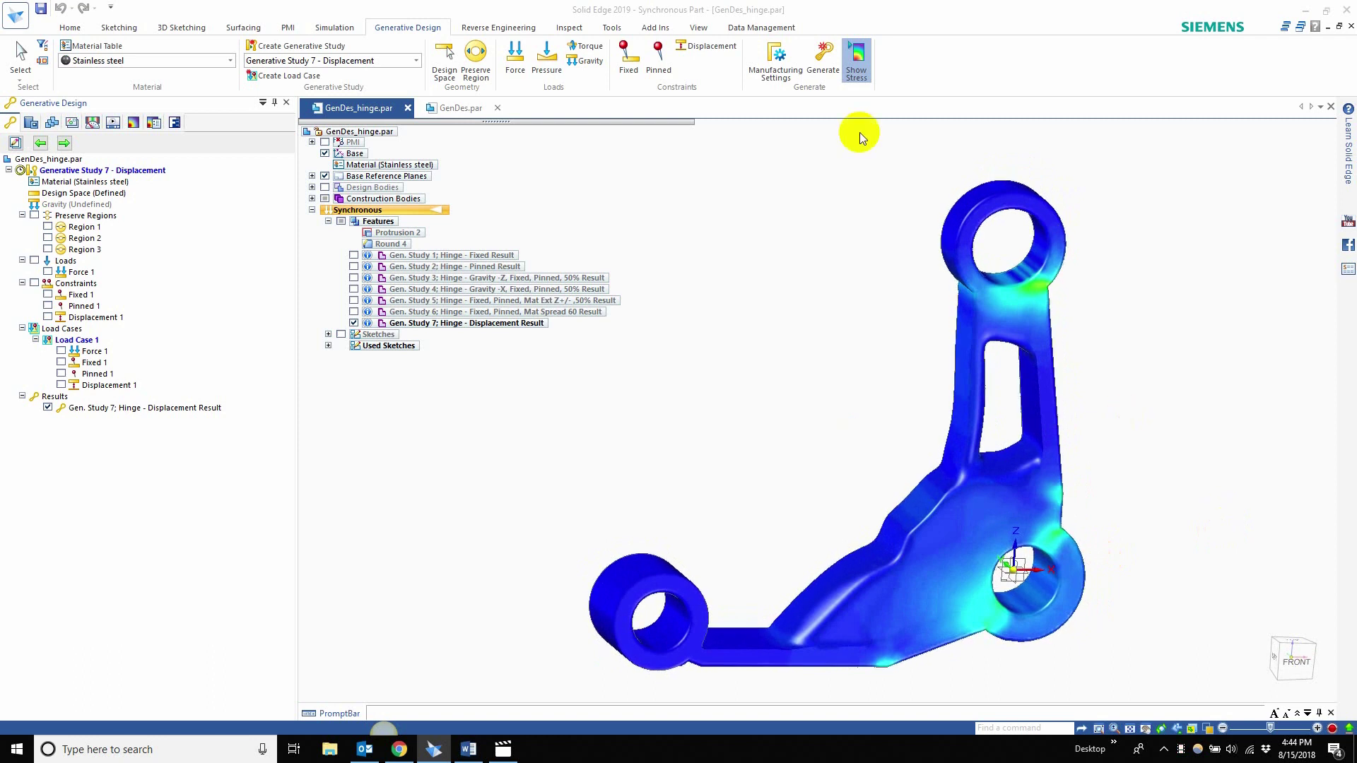
- Turn off stress colouring and set the generate target mass to 8000.00 lbm without generating
click(840, 71)
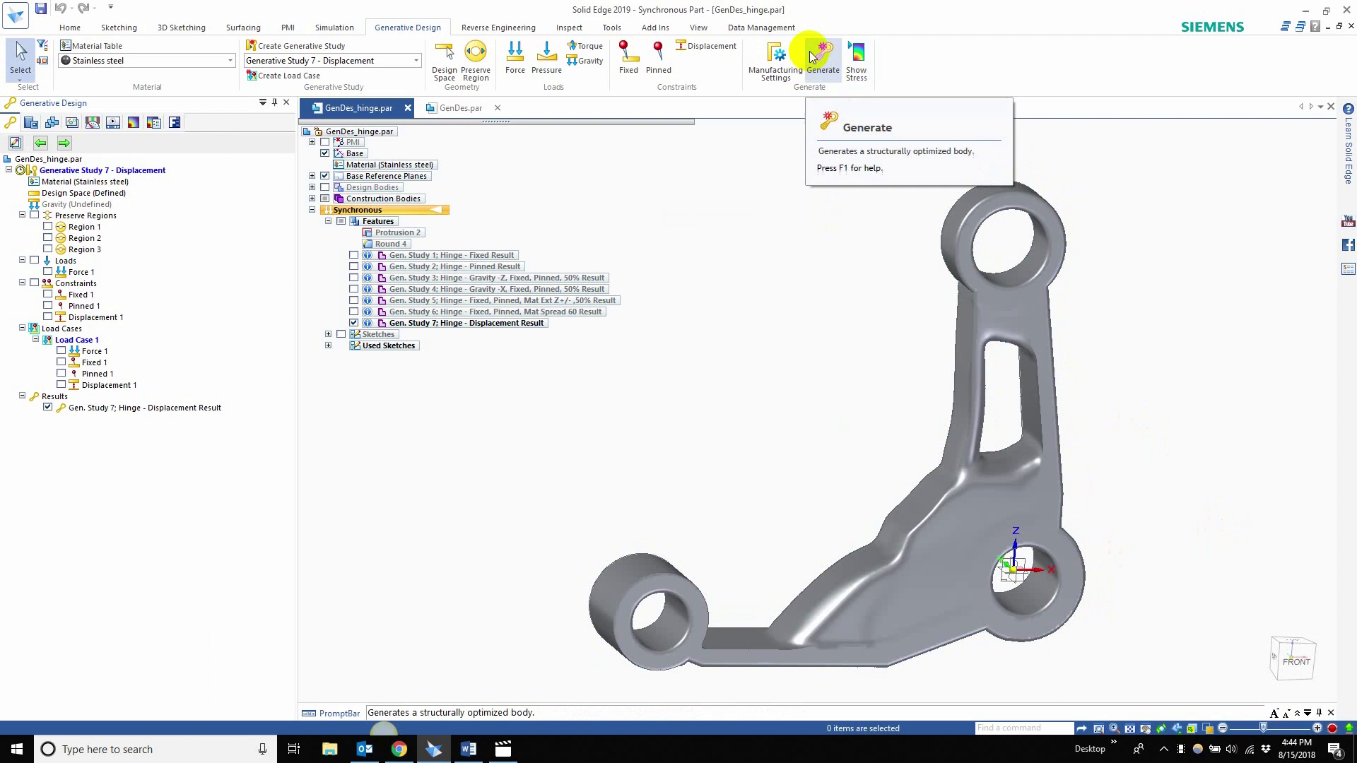
click(813, 55)
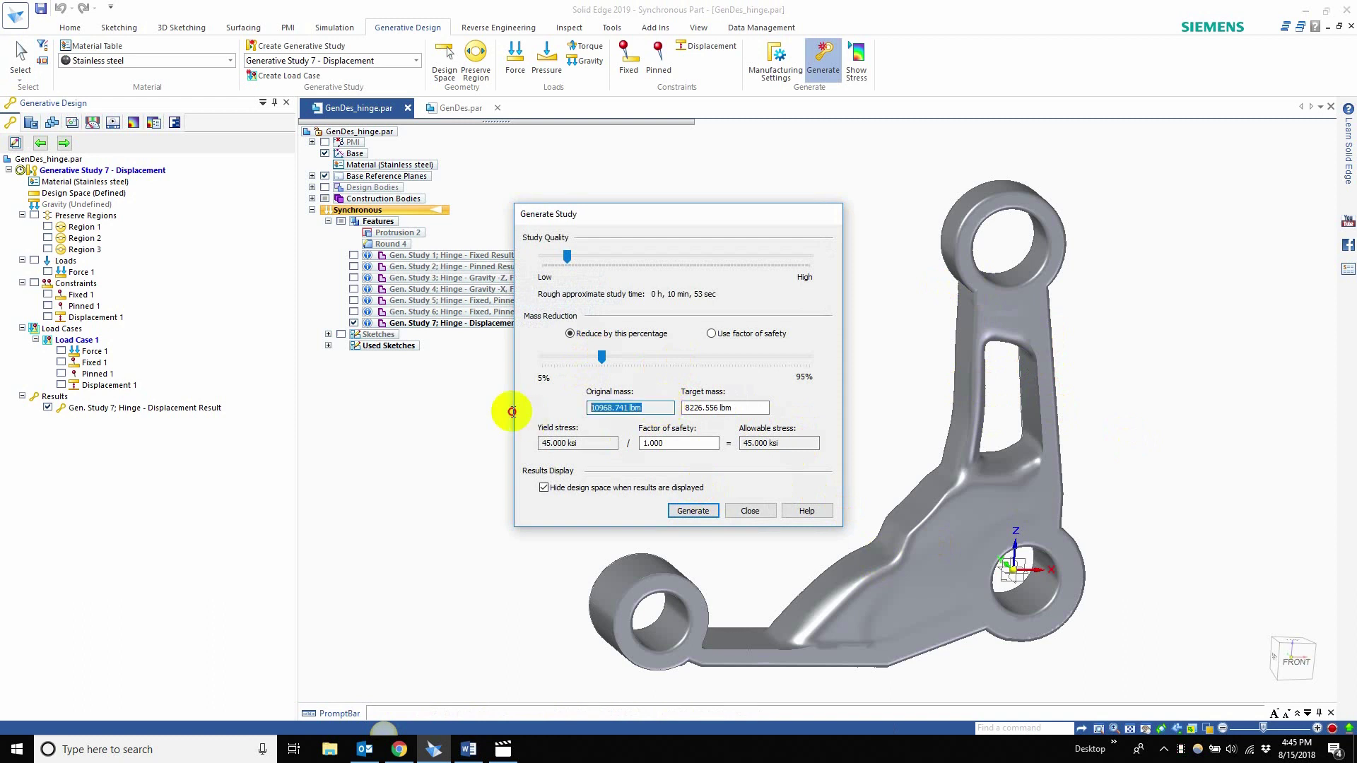
click(758, 407)
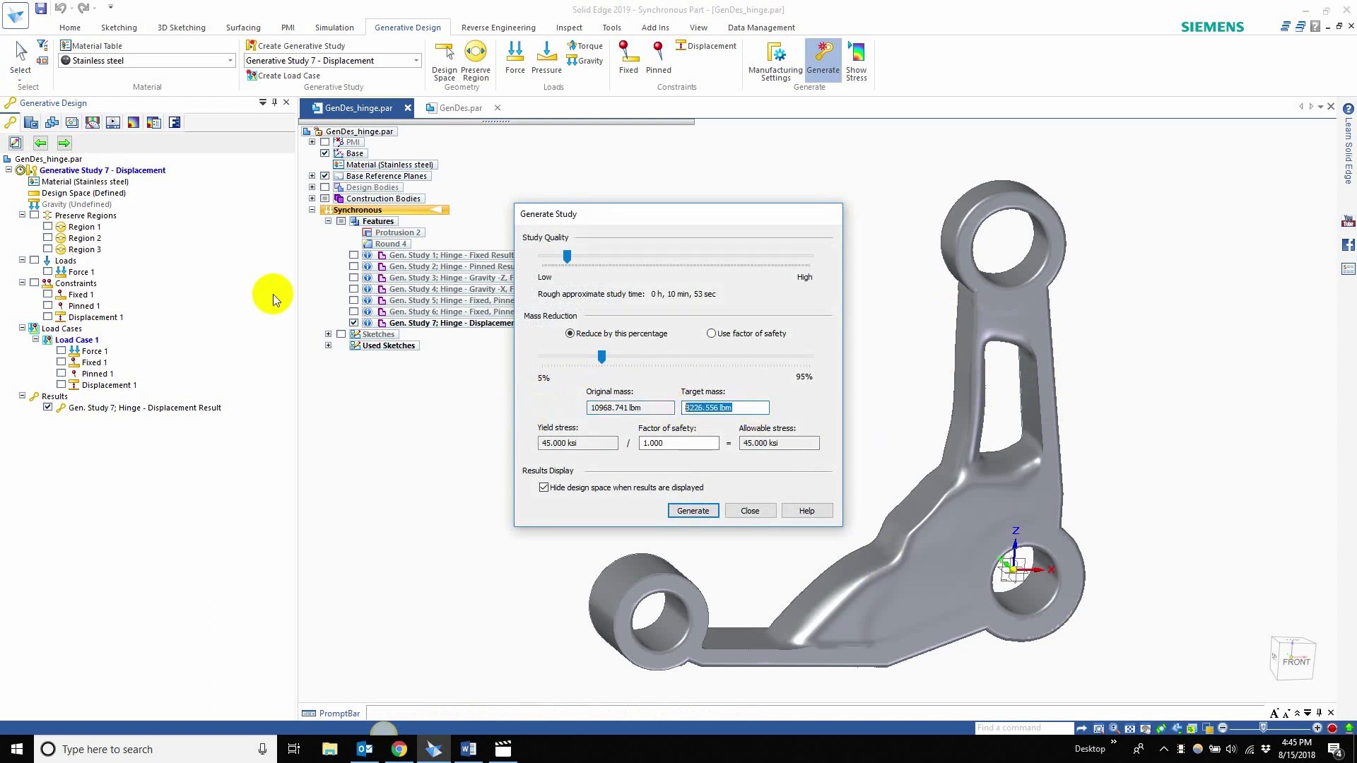
click(602, 358)
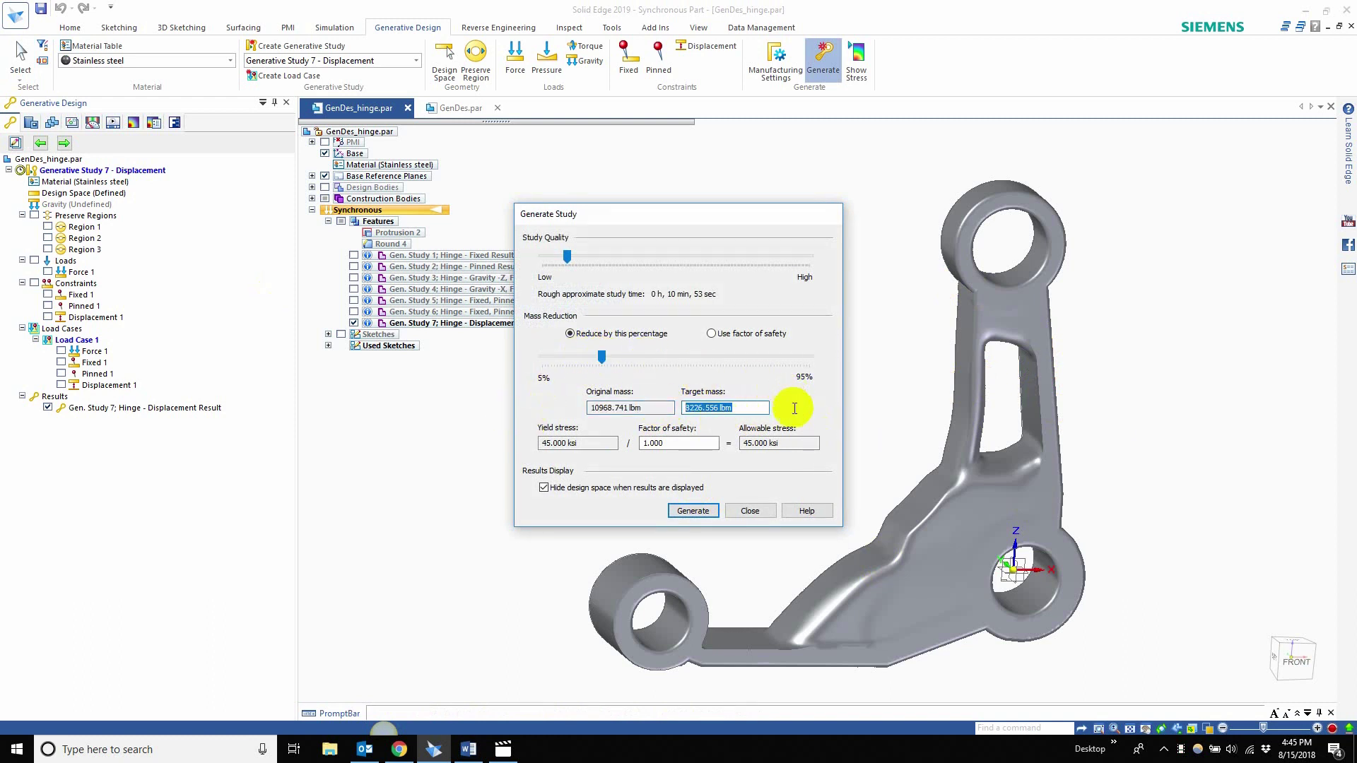
click(698, 409)
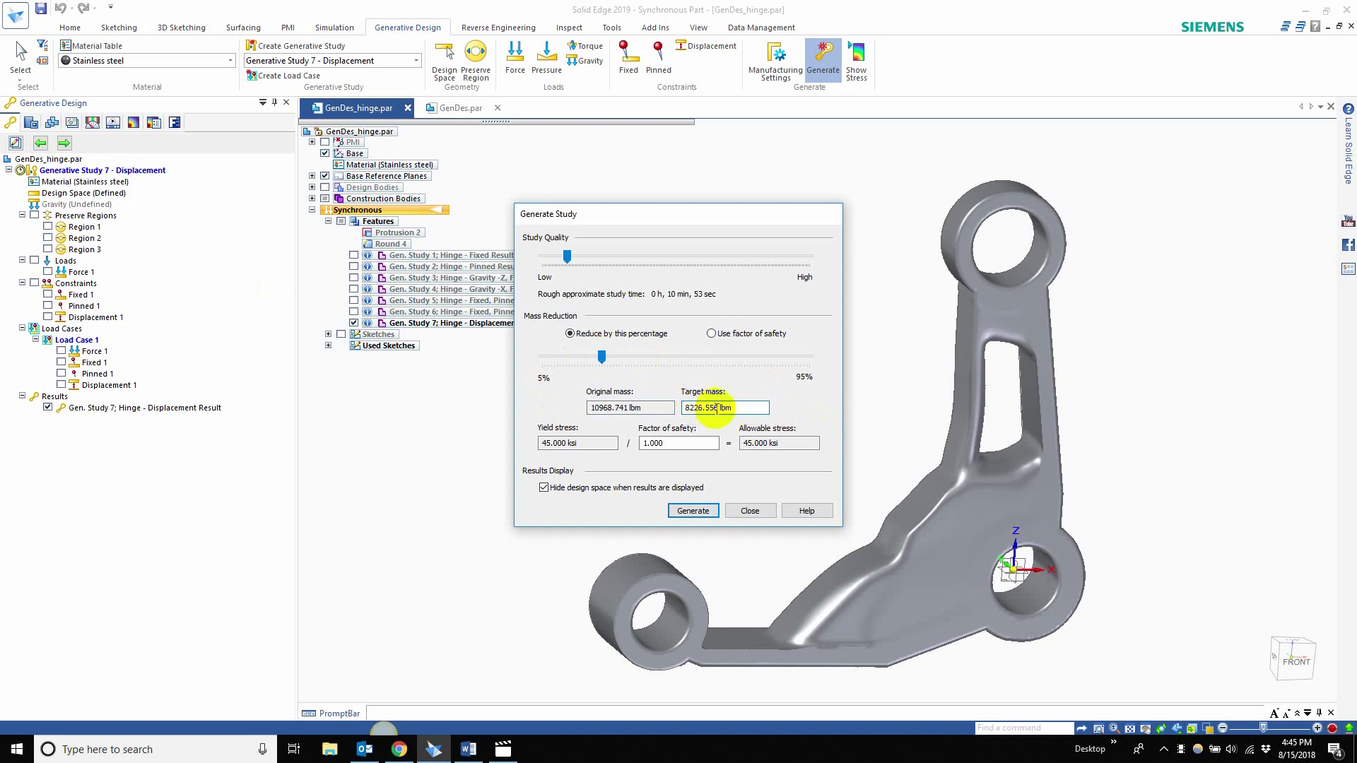
drag(716, 409, 569, 402)
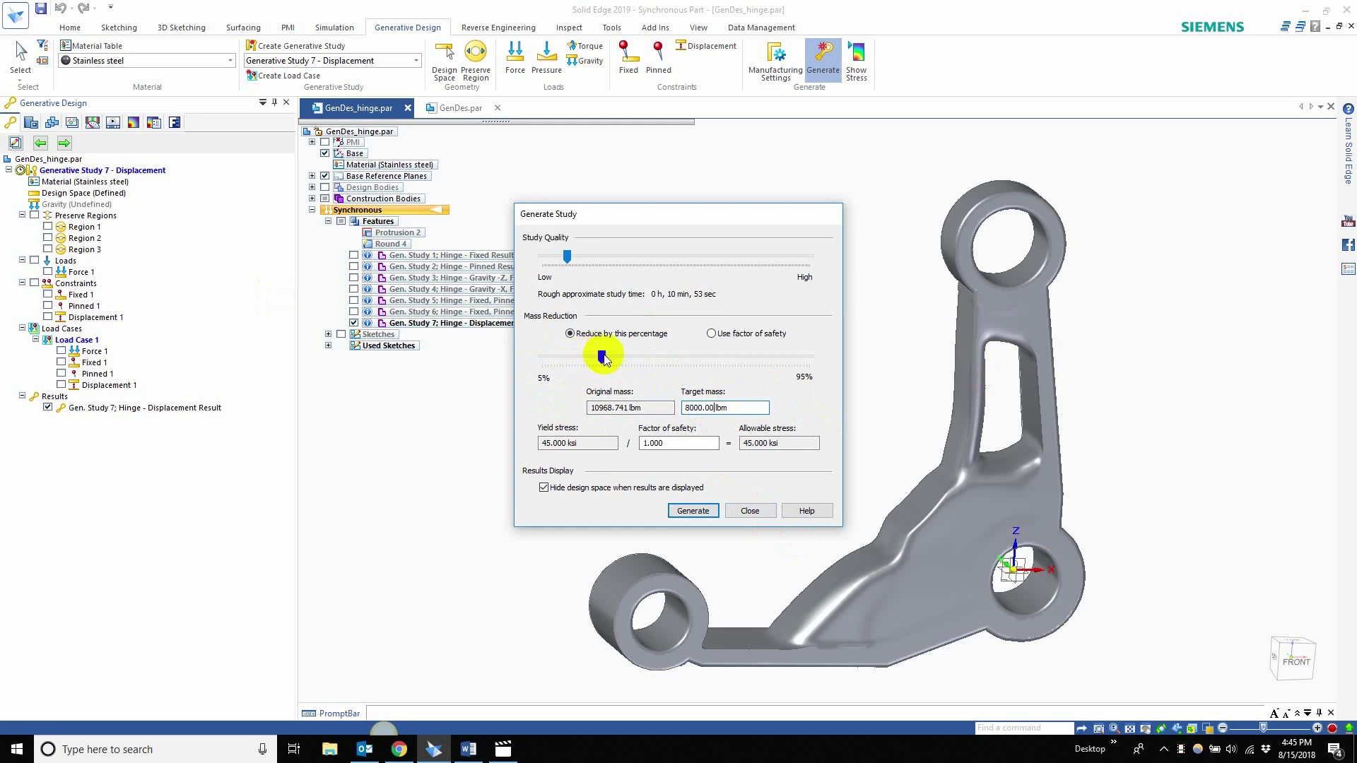
click(760, 510)
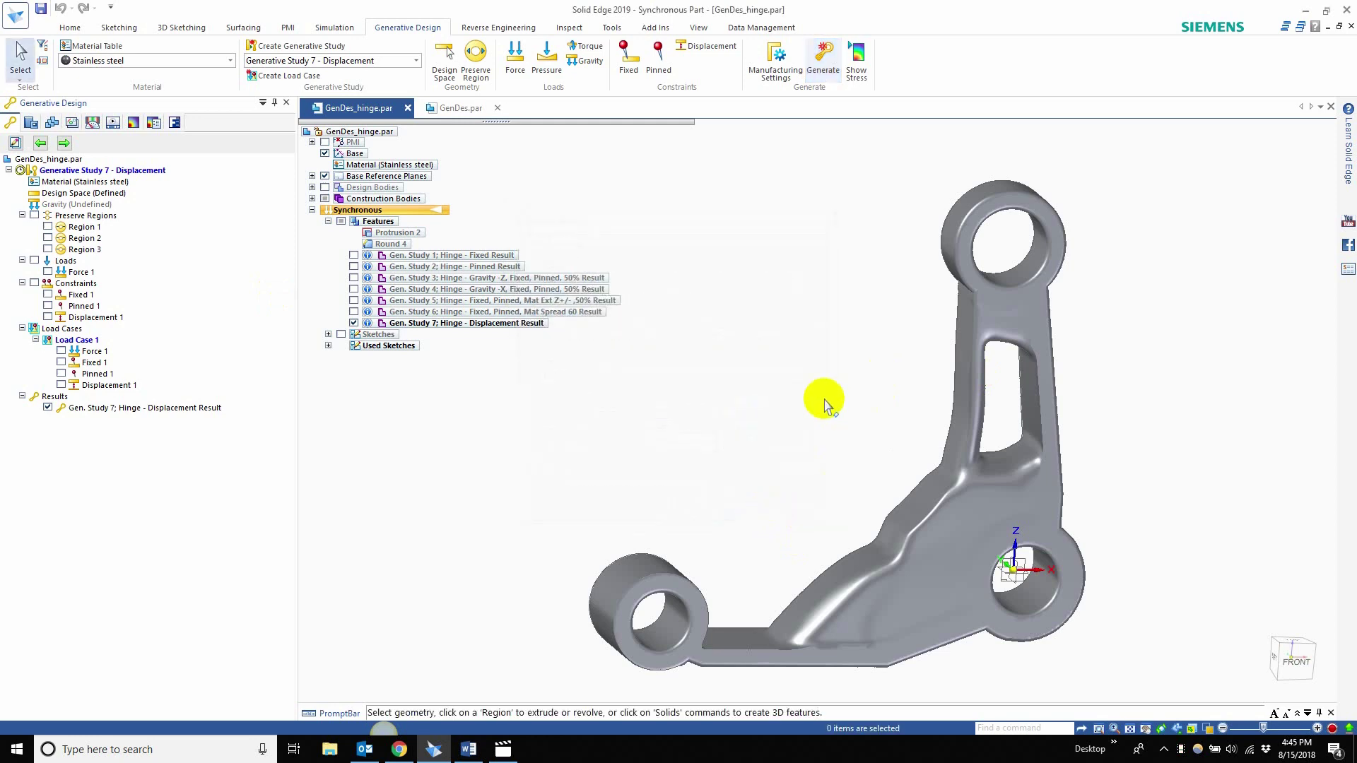
mouse_move(824, 424)
middle_down()
mouse_move(672, 363)
mouse_move(818, 391)
mouse_move(860, 415)
mouse_move(818, 424)
middle_up()
scroll(819, 417, up, 3)
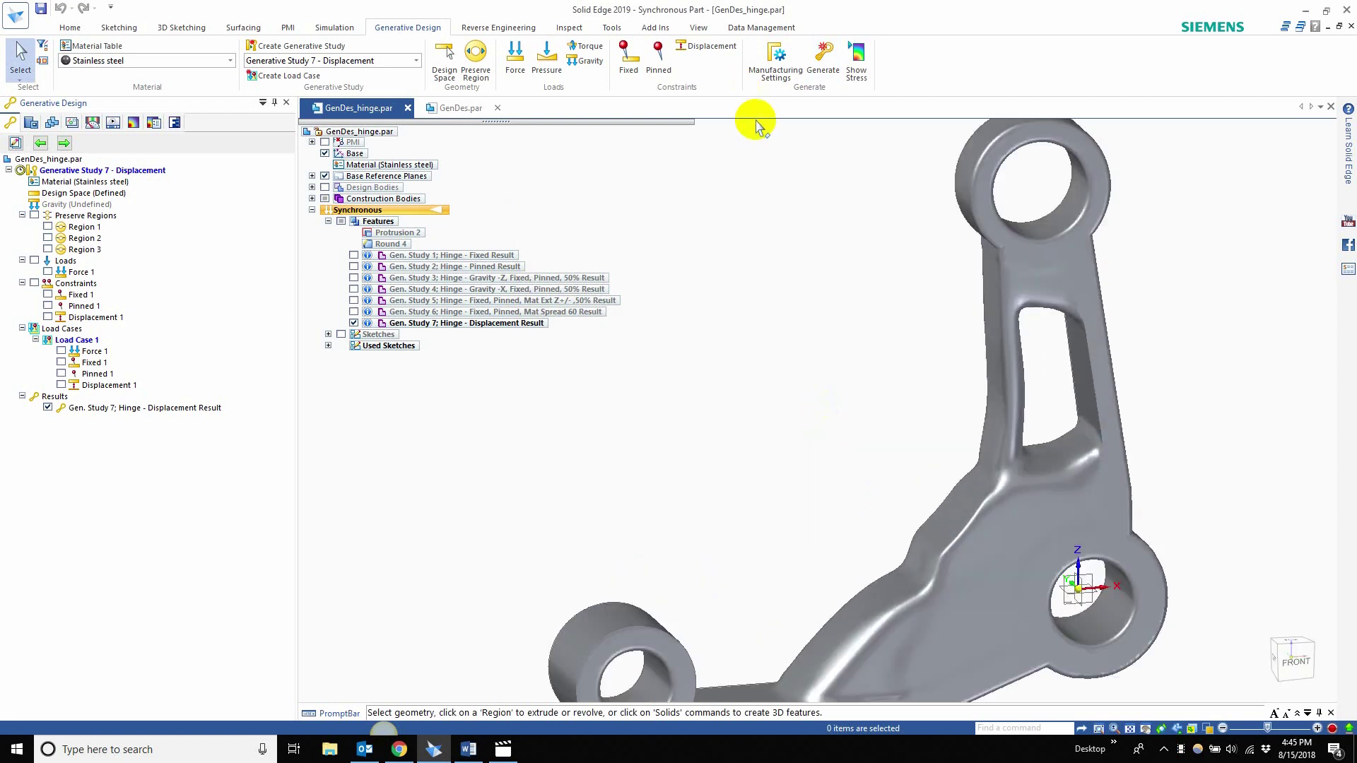
scroll(764, 212, down, 5)
scroll(766, 236, up, 3)
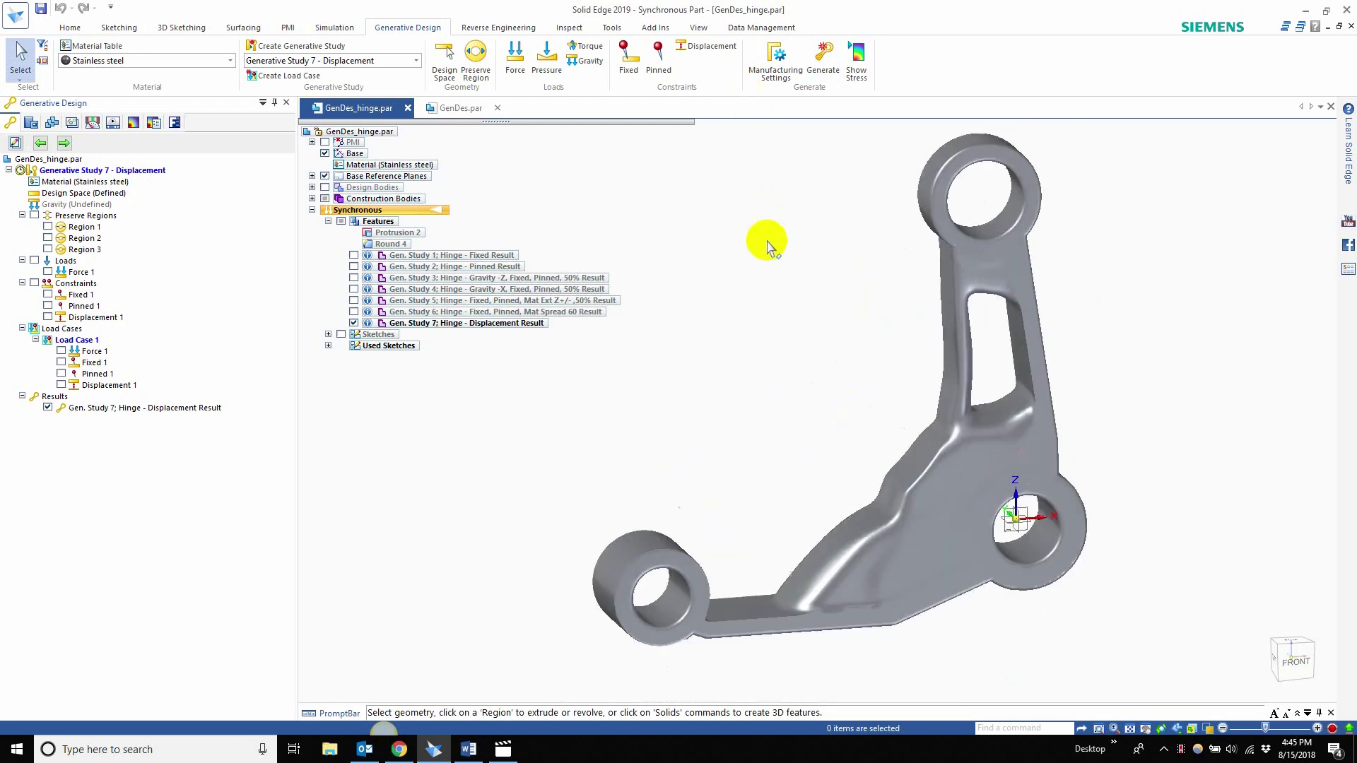
click(857, 70)
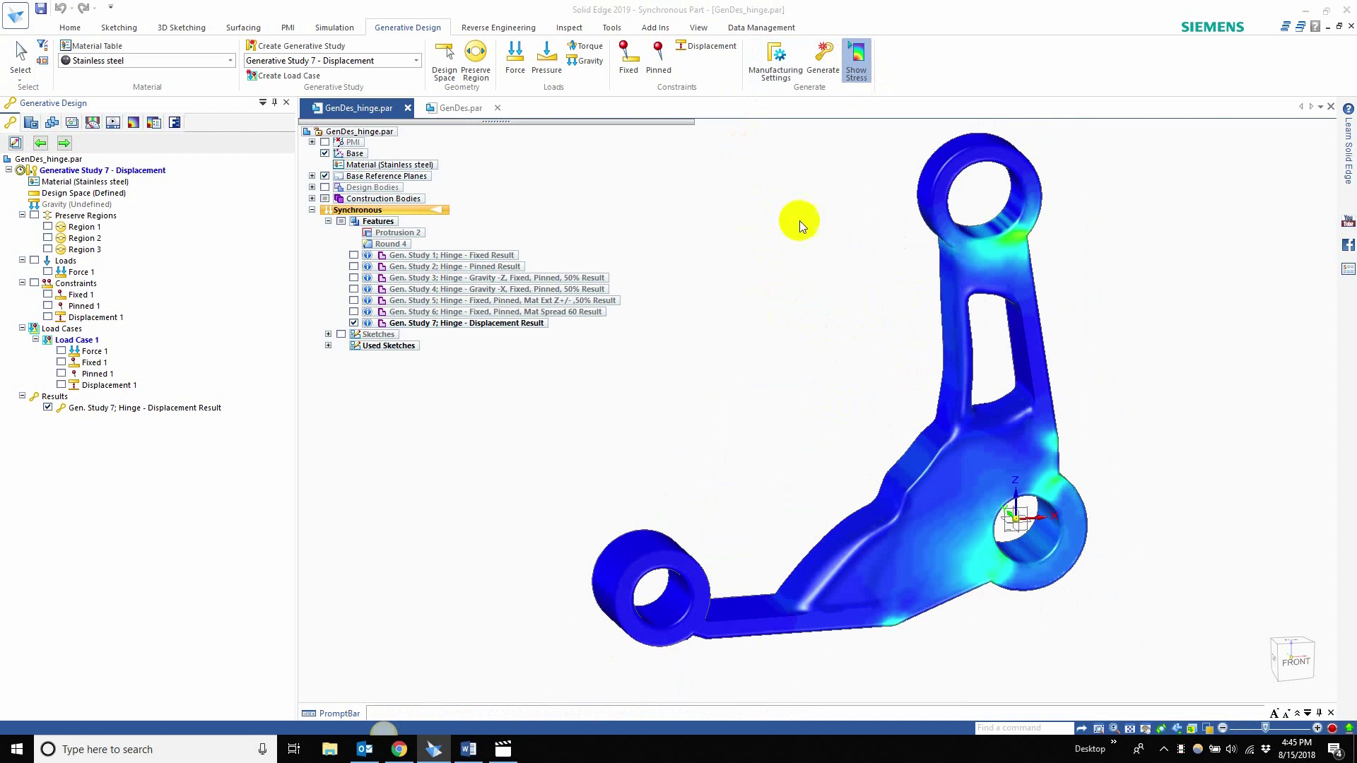
key(Escape)
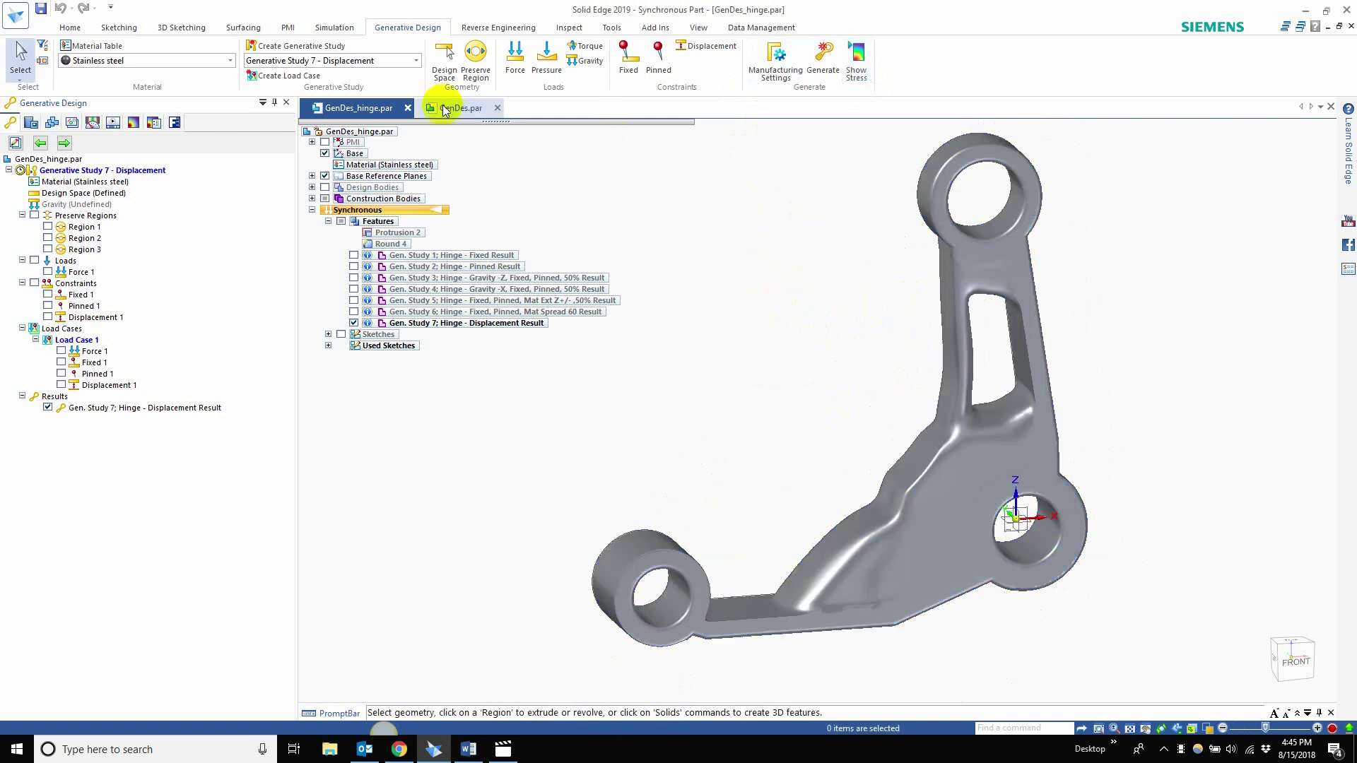
click(443, 107)
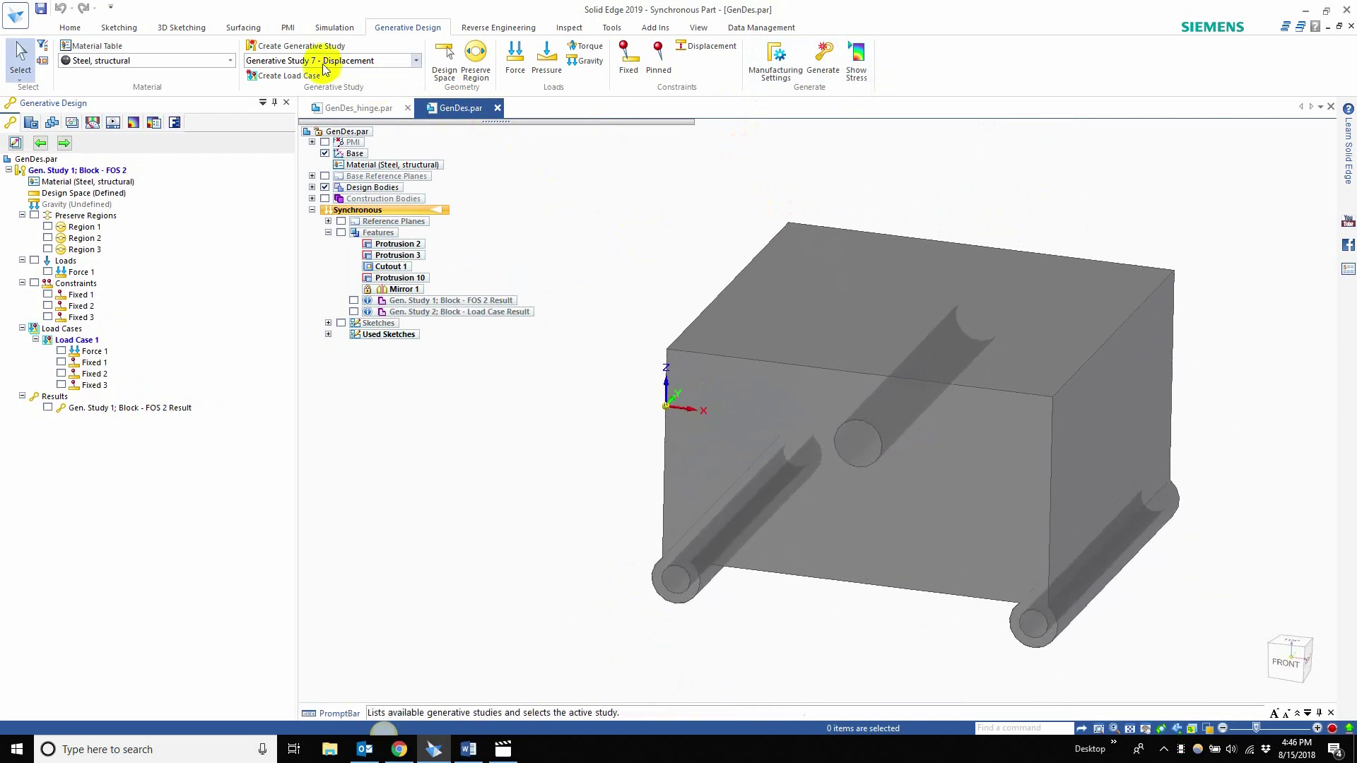
click(360, 108)
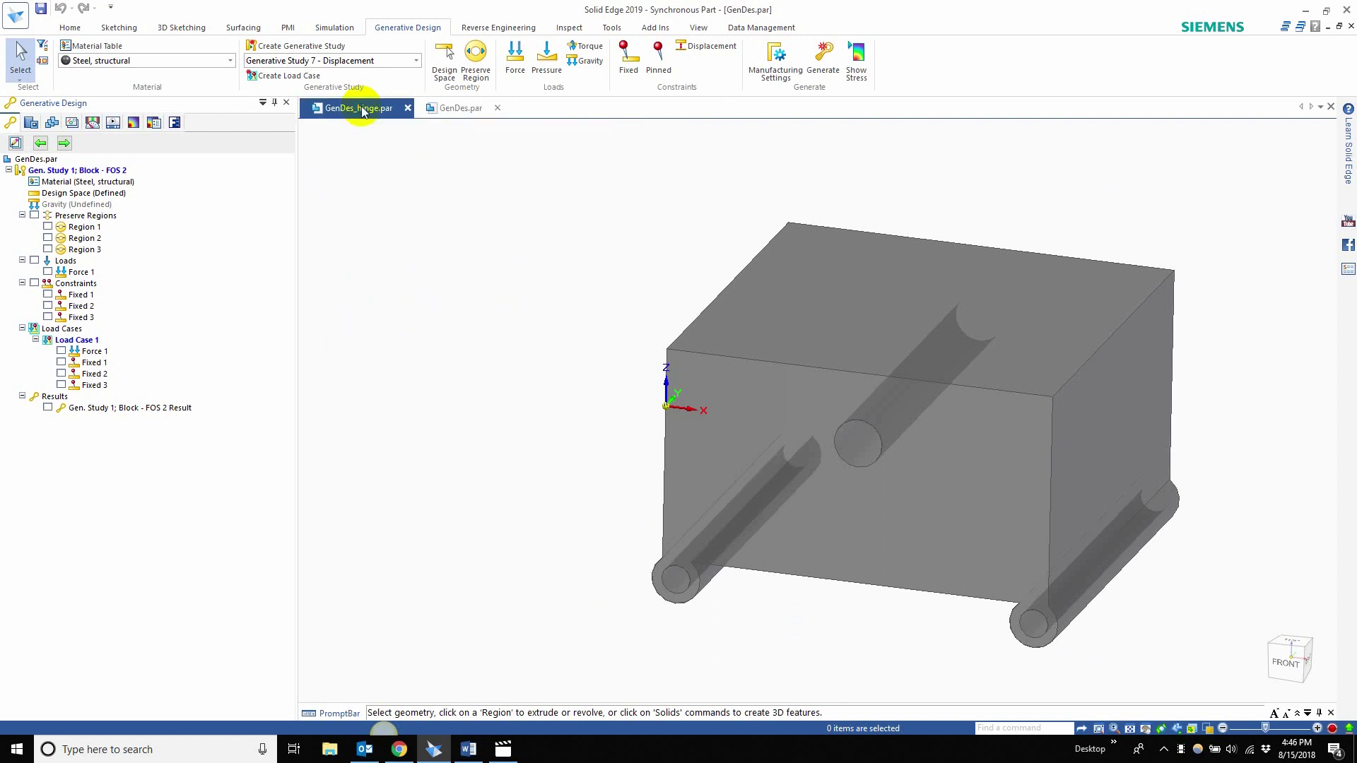